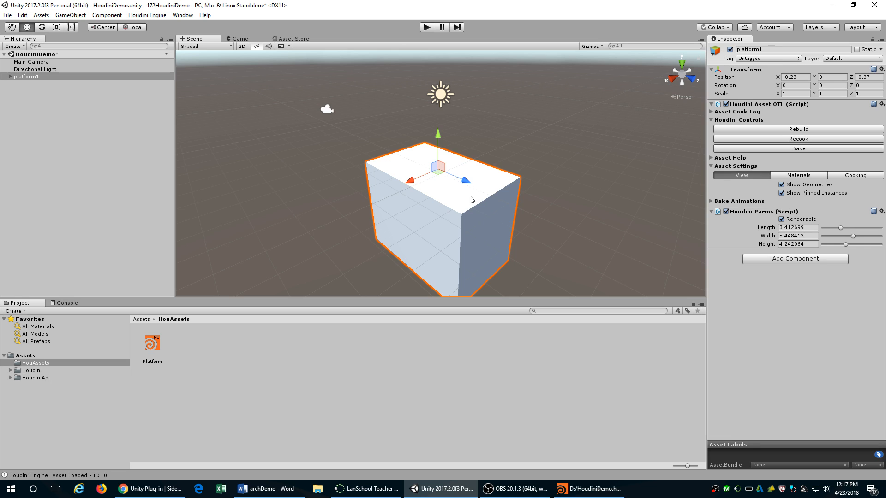
Step: Create a default 3D cube in the scene and delete it again
left_click(69, 17)
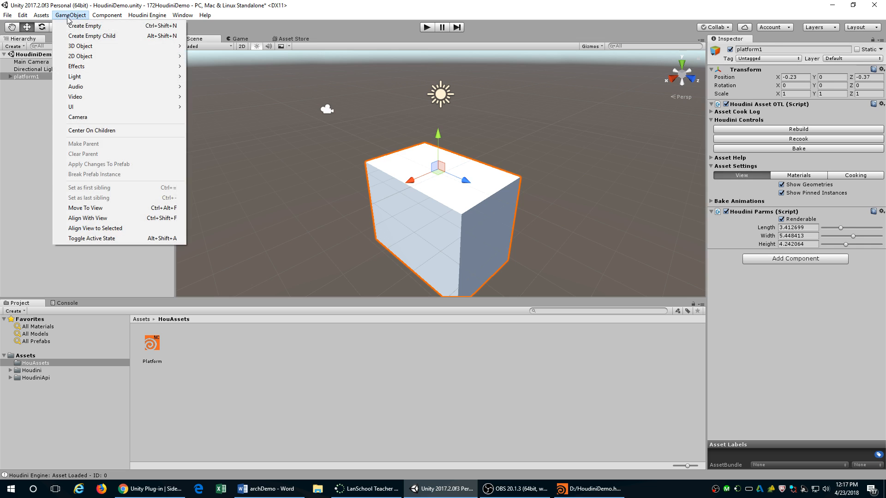
mouse_move(88, 46)
left_click(207, 47)
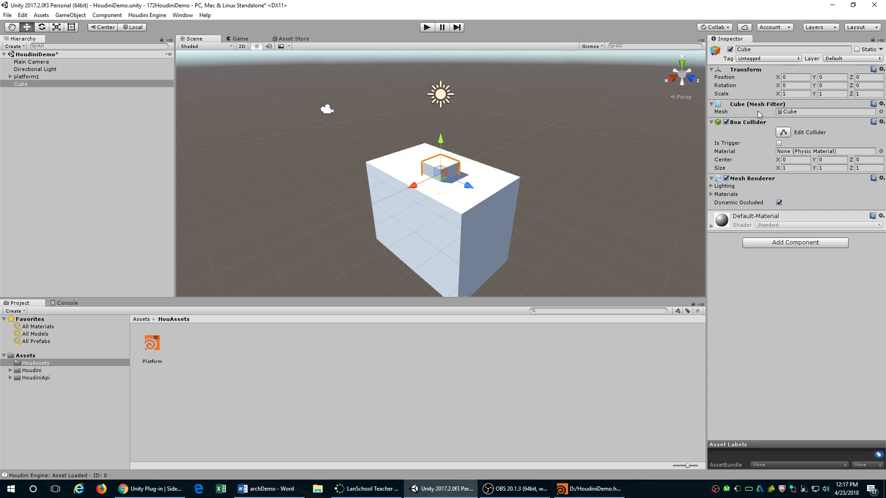
key("Delete")
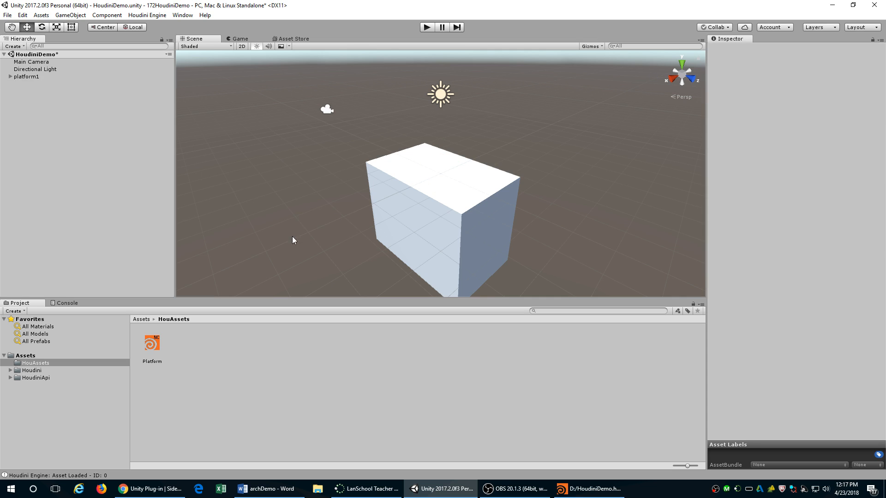
Step: Switch to Houdini and open the platform asset's internal node network
left_click(591, 489)
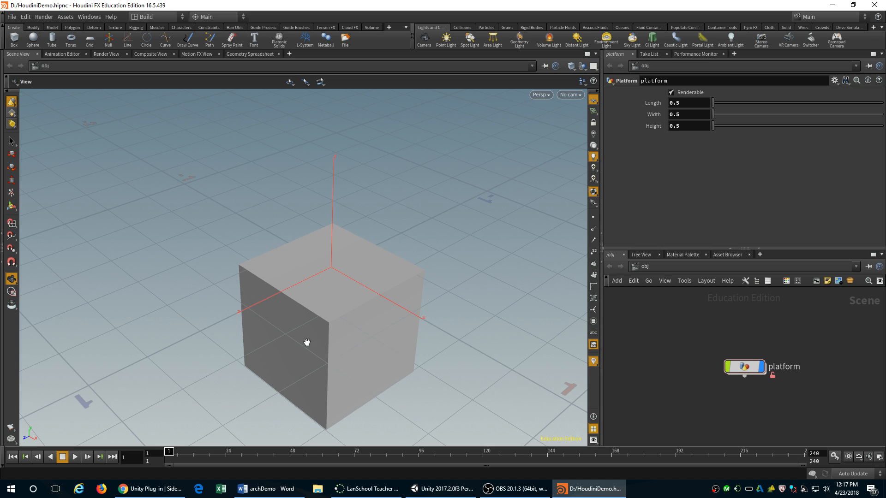
double_click(744, 368)
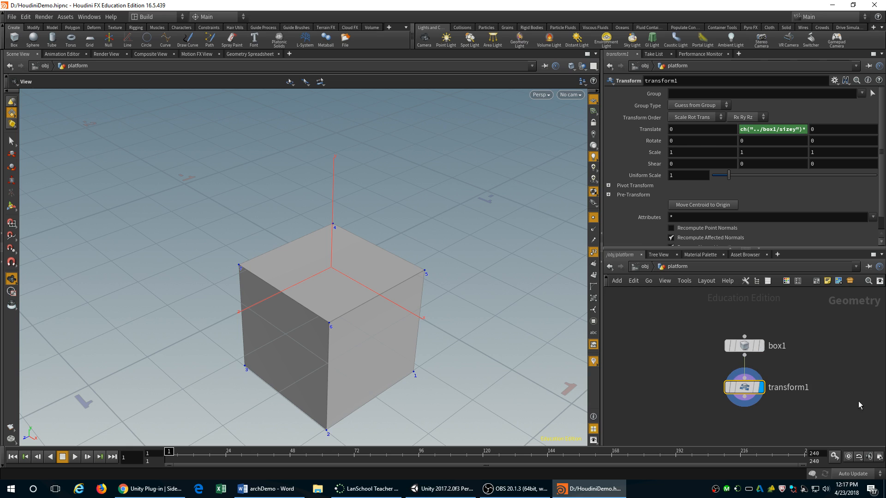
middle_click_drag(857, 401, 834, 371)
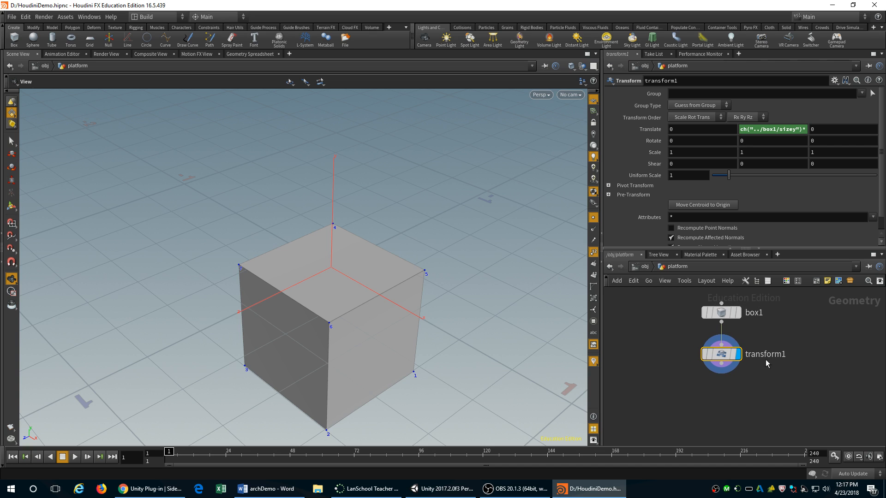
Step: Add a Tetrahedralize node, wire transform1's output into its first input, and display its result
key("Tab")
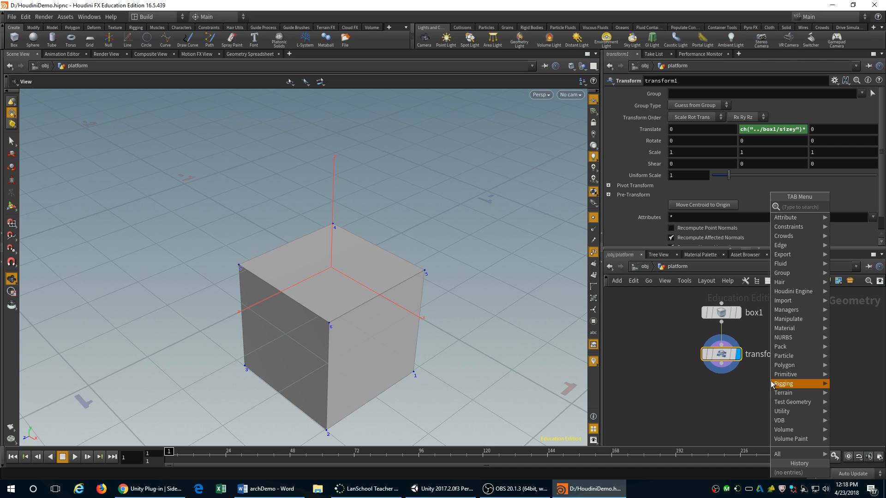
mouse_move(774, 383)
type("tet")
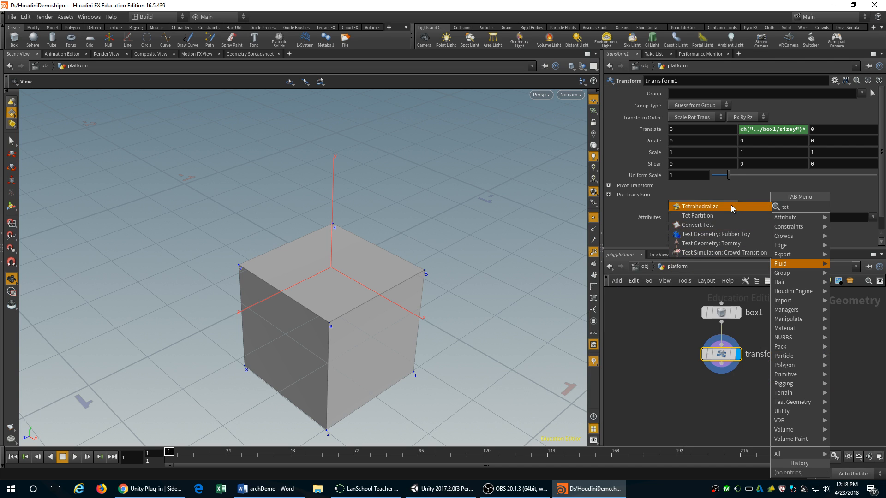
left_click(749, 228)
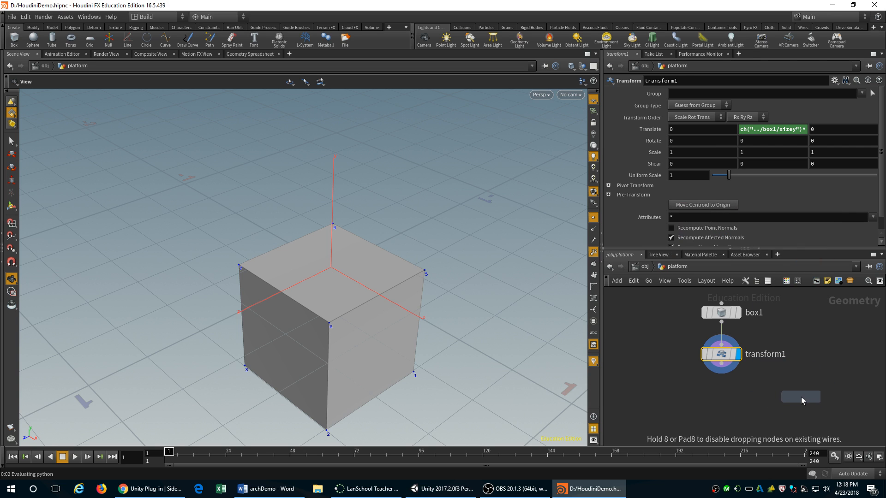
left_click(801, 397)
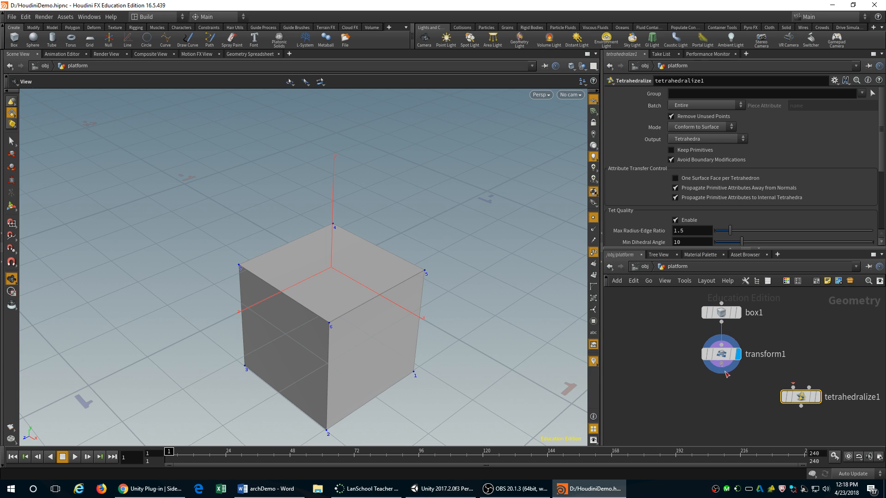
left_click_drag(726, 374, 793, 386)
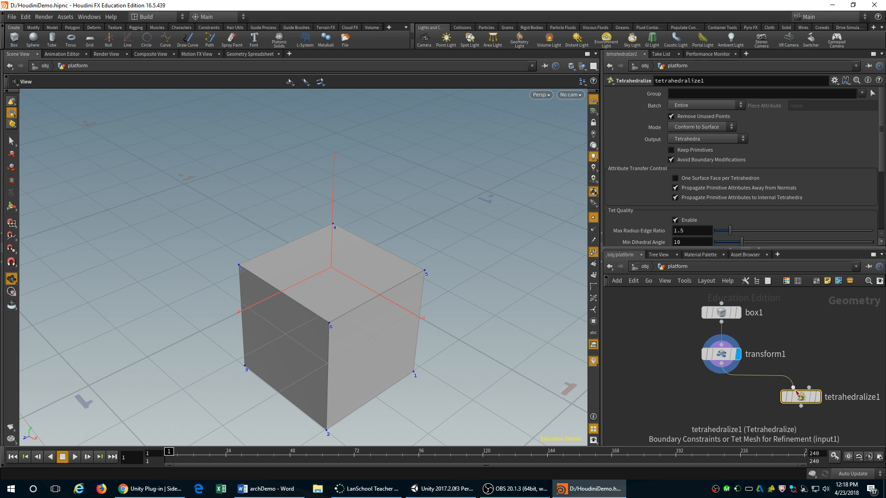
left_click(818, 397)
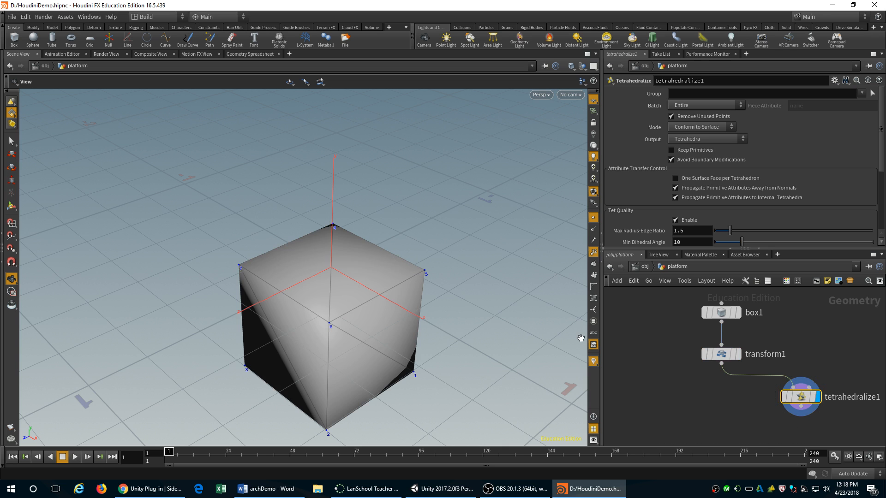
Step: Set the Tetrahedralize node's mode to Convex Hull and its output to Polygons
left_click_drag(336, 346, 283, 262)
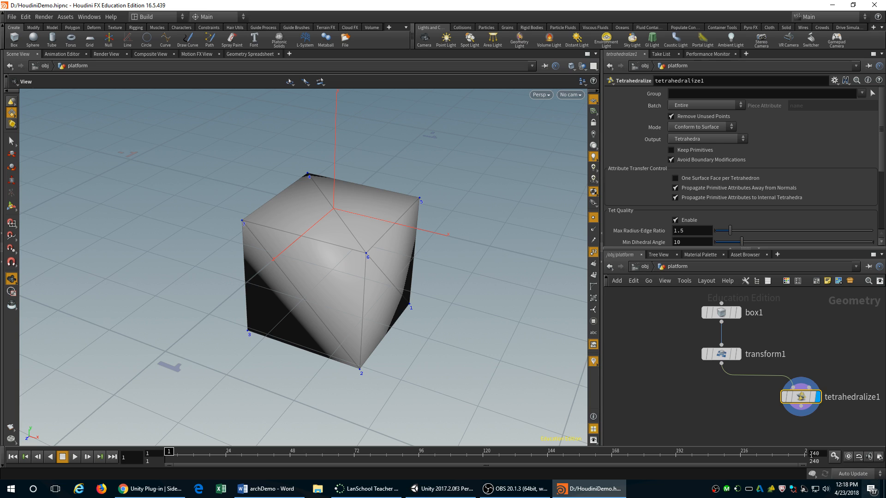
mouse_move(803, 405)
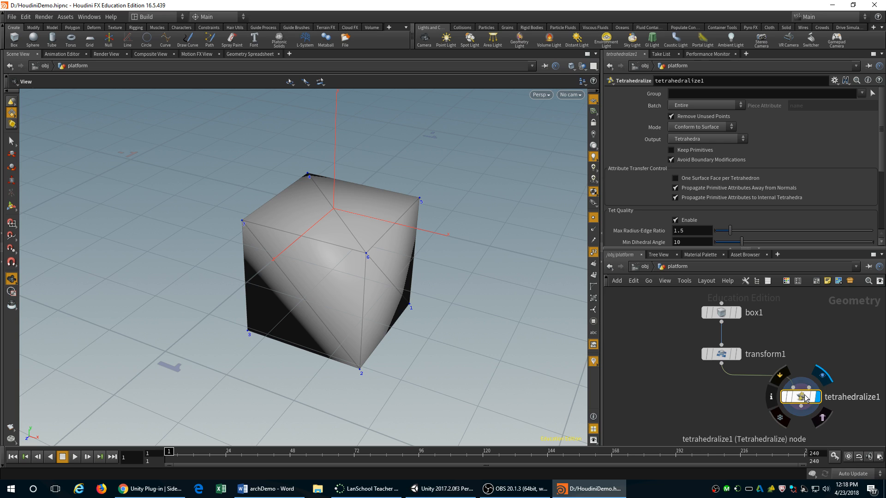
left_click(713, 129)
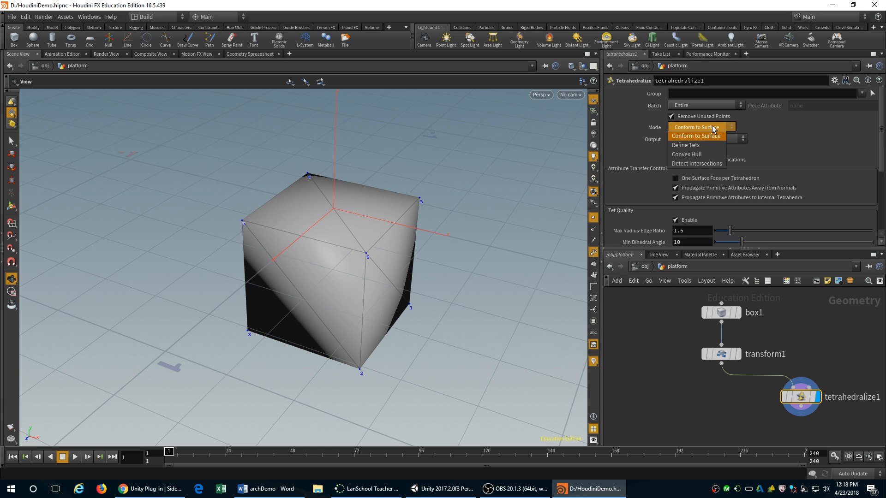
left_click(697, 155)
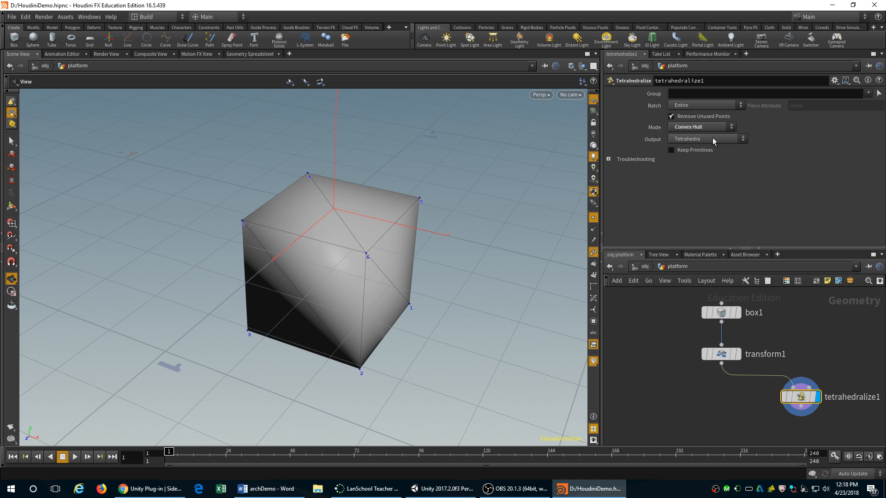
left_click(712, 137)
left_click(695, 164)
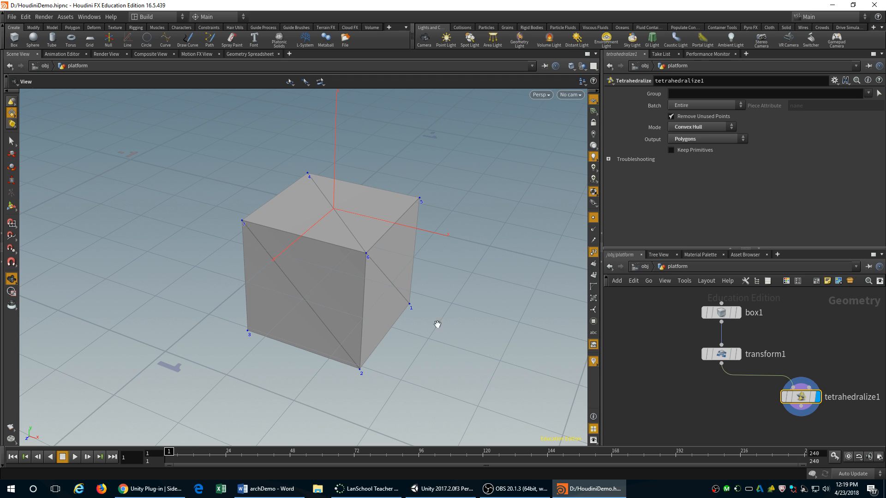
Step: Add a Reverse node below tetrahedralize1, wire tetrahedralize1's output into it, and display its result
left_click_drag(376, 281, 311, 320)
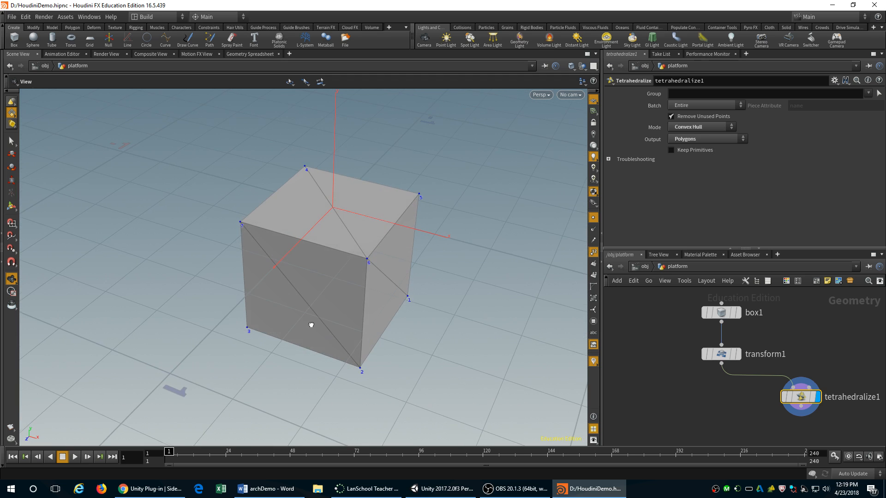
middle_click_drag(417, 326, 435, 271)
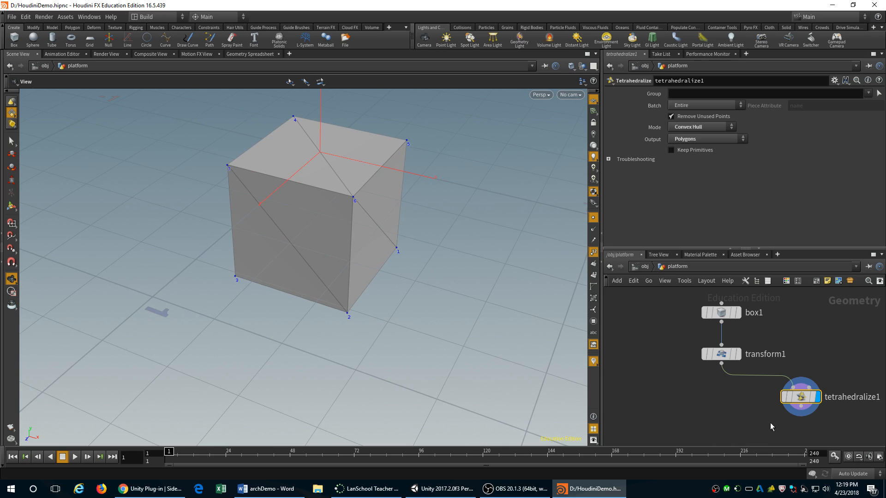
middle_click_drag(756, 439, 743, 388)
left_click(800, 383)
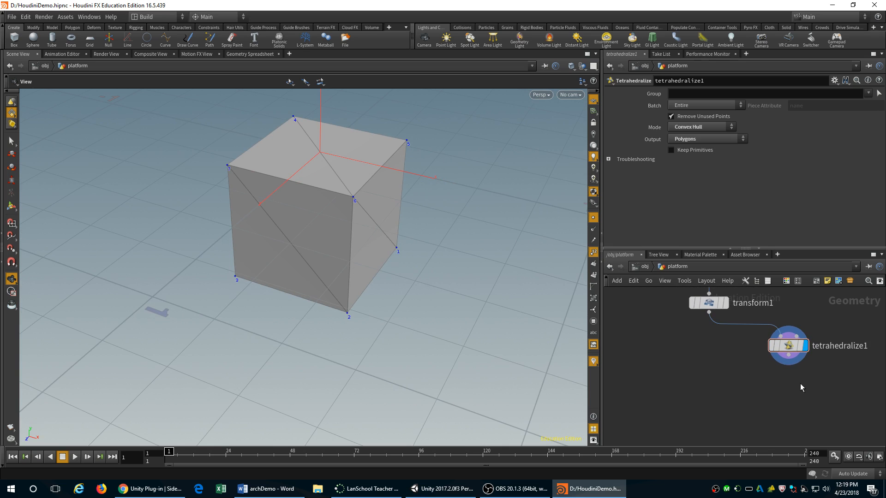
key("Tab")
type("rever")
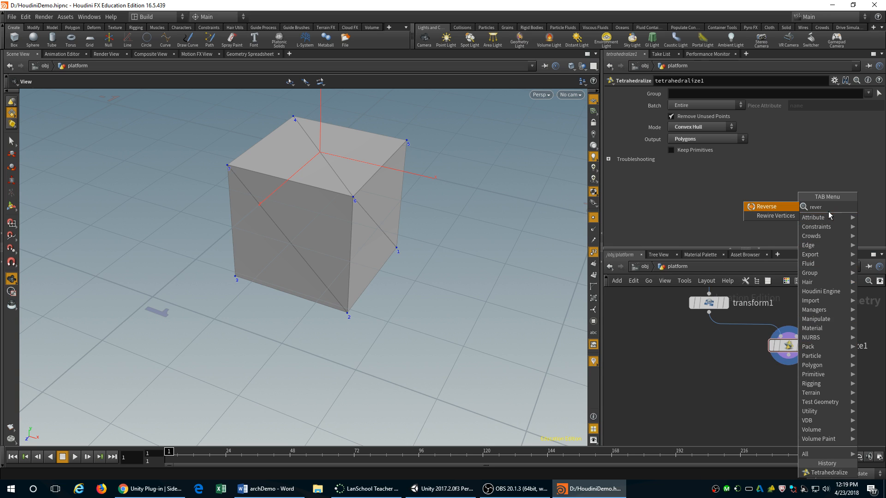
left_click(776, 207)
left_click(788, 369)
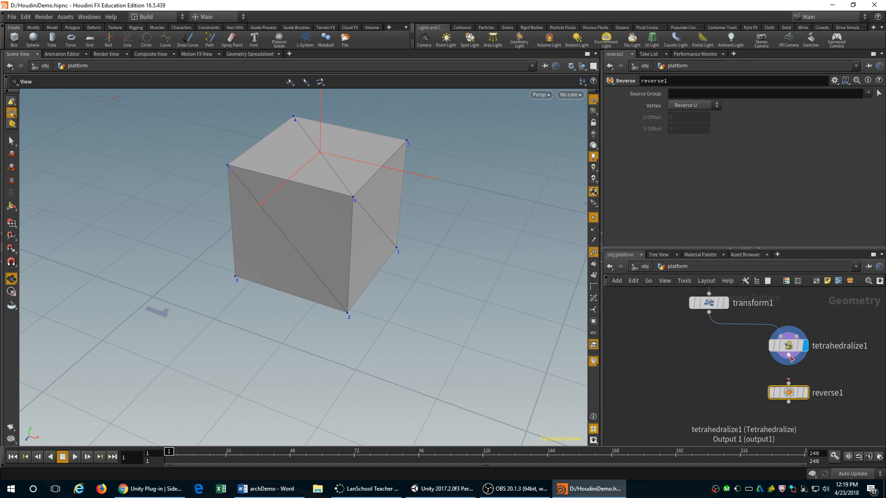
left_click_drag(788, 356, 789, 384)
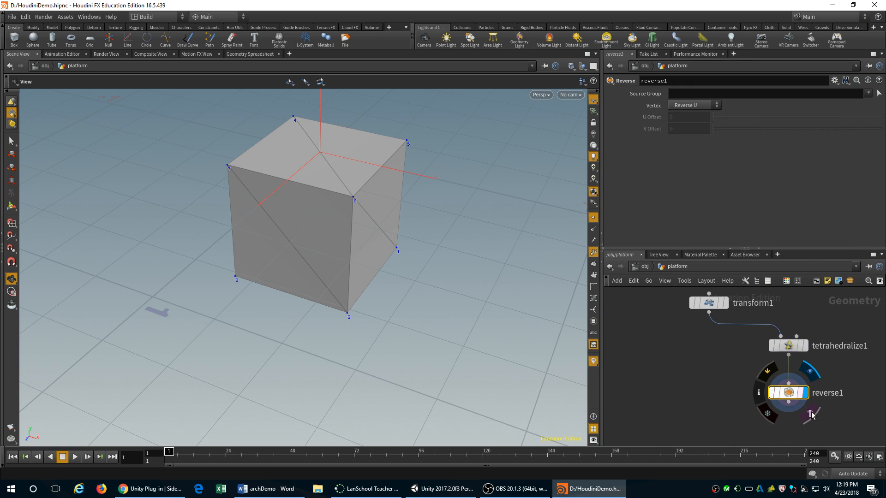
left_click(804, 393)
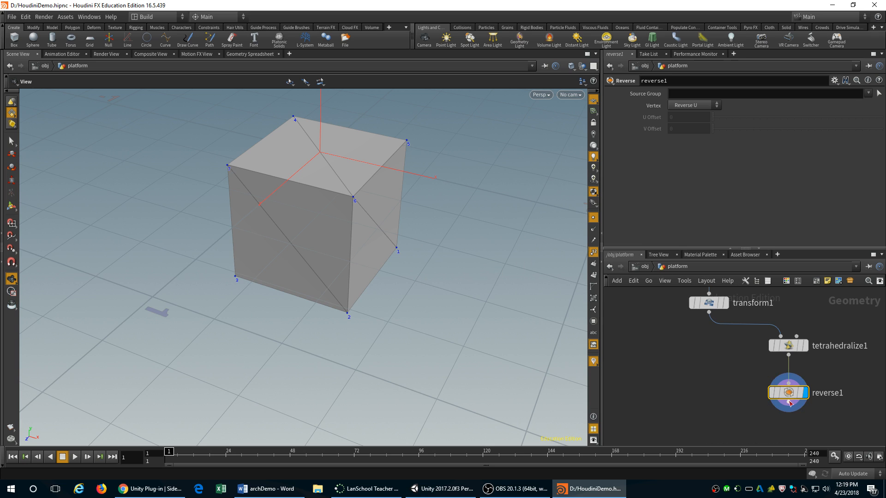
Step: Add a Normal node close below reverse1, wire reverse1's output into it, and display its result
middle_click_drag(720, 399, 767, 382)
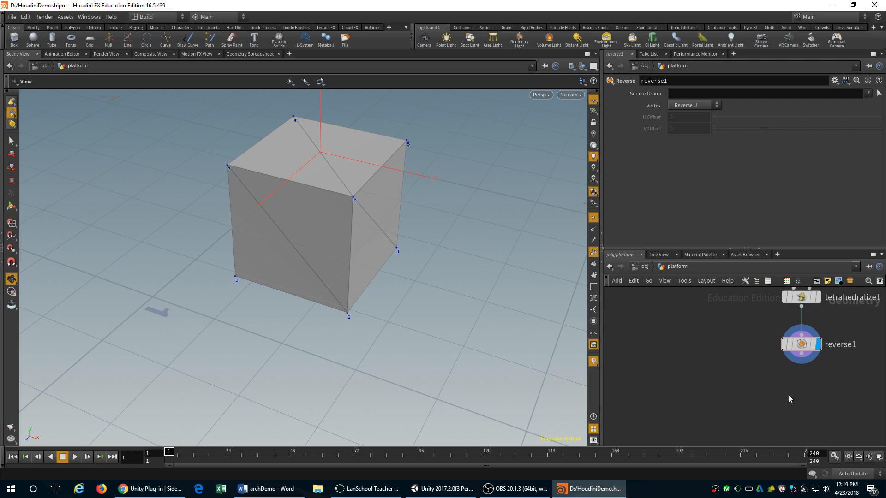
key("Tab")
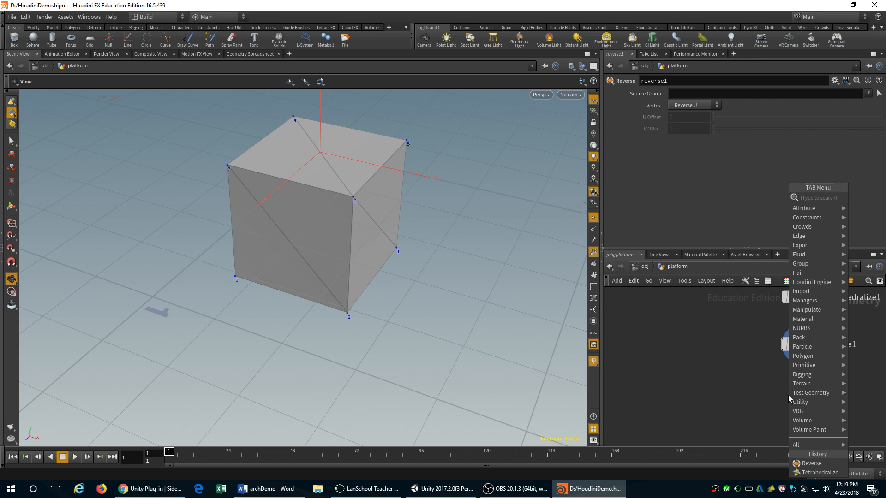
type("nornam")
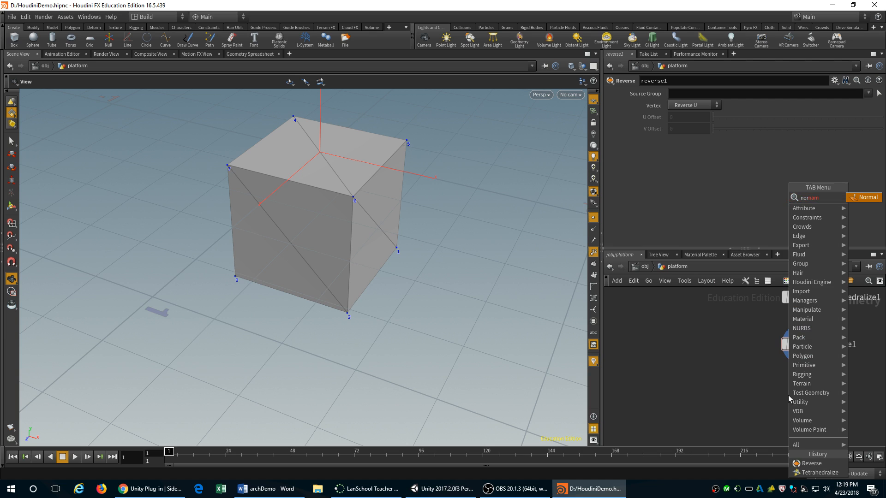
left_click(865, 197)
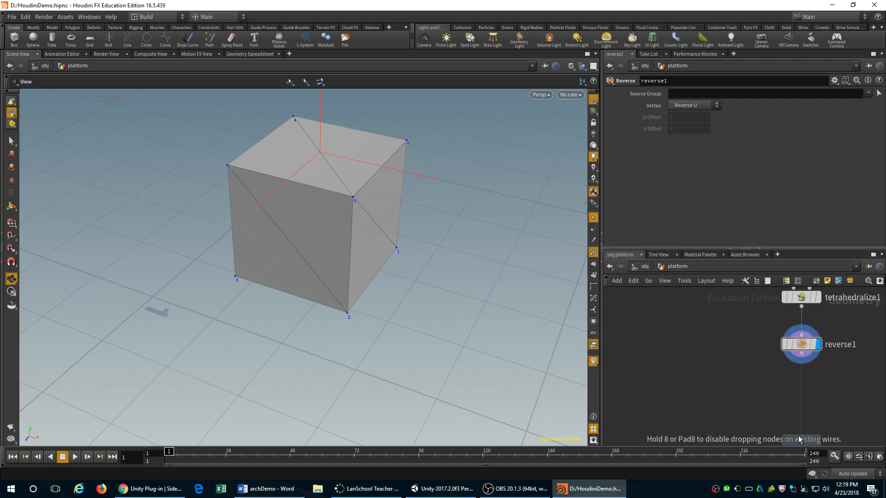
left_click(801, 394)
left_click(802, 384)
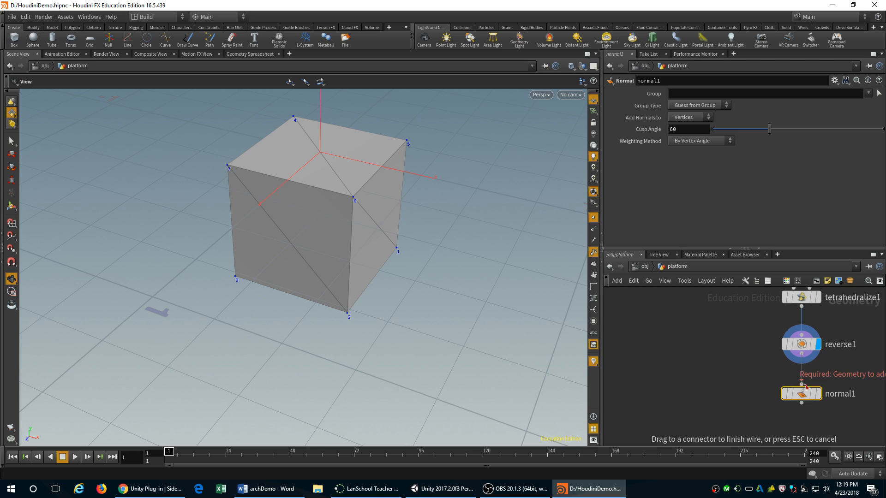
left_click(802, 354)
mouse_move(830, 394)
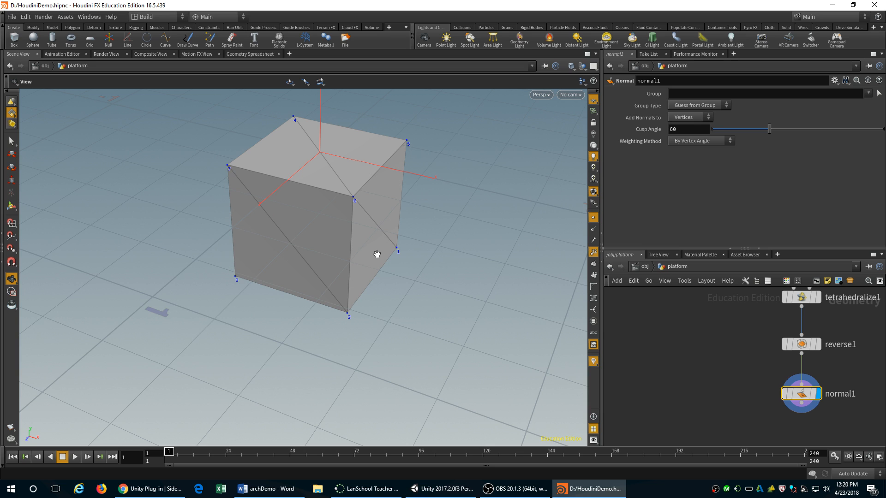
mouse_move(803, 393)
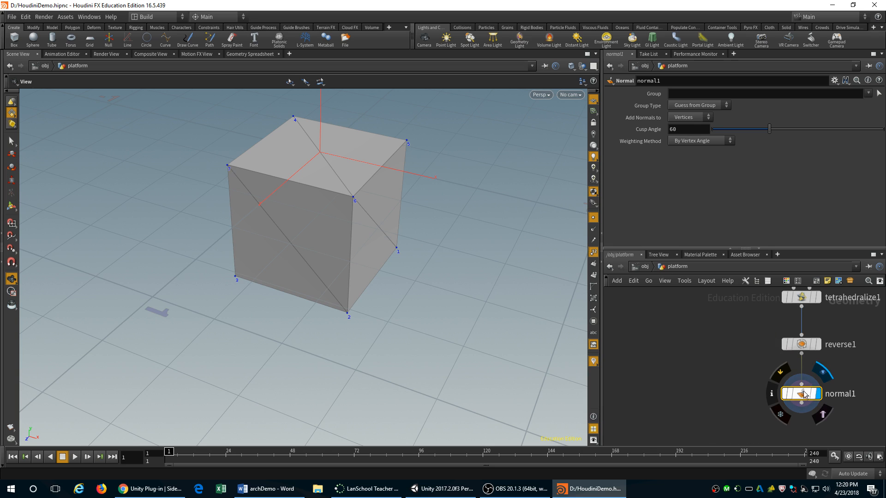
left_click_drag(803, 391, 803, 382)
Step: Duplicate the Normal node, place the copy below transform1, and wire transform1's output into it
middle_click_drag(725, 330, 719, 362)
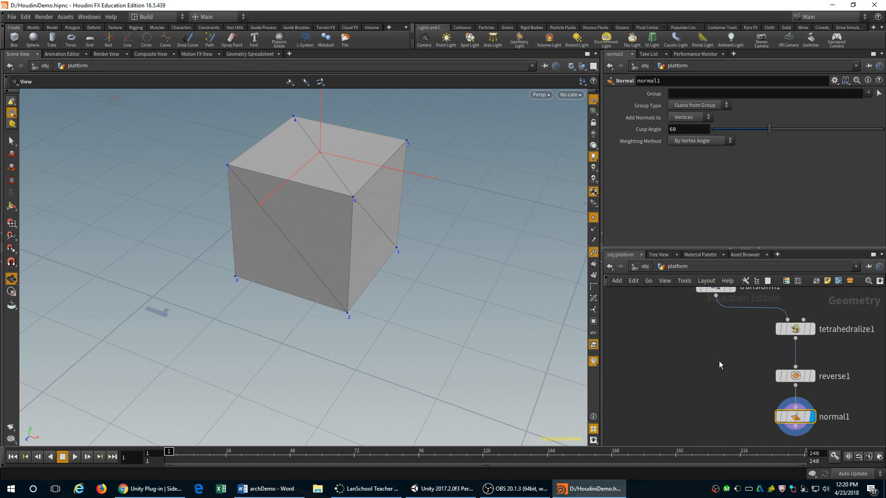
scroll(719, 365, "down", 2)
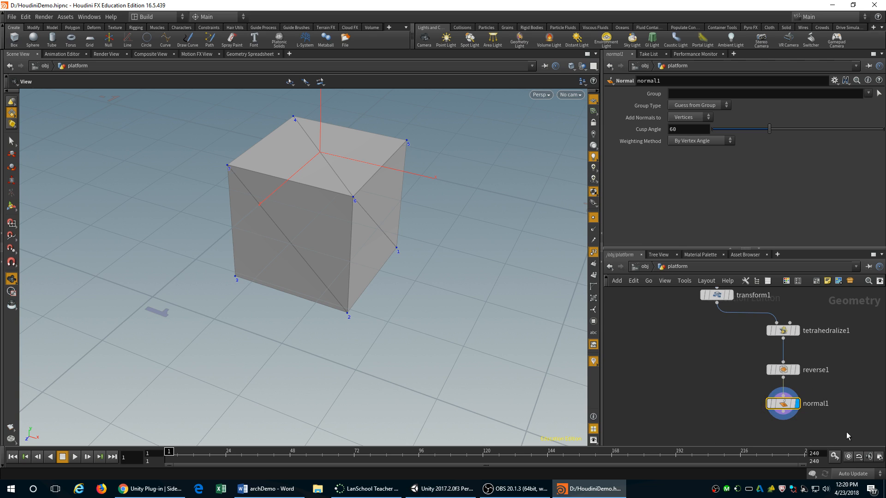
key("ctrl+c")
key("ctrl+v")
left_click_drag(862, 427, 722, 357)
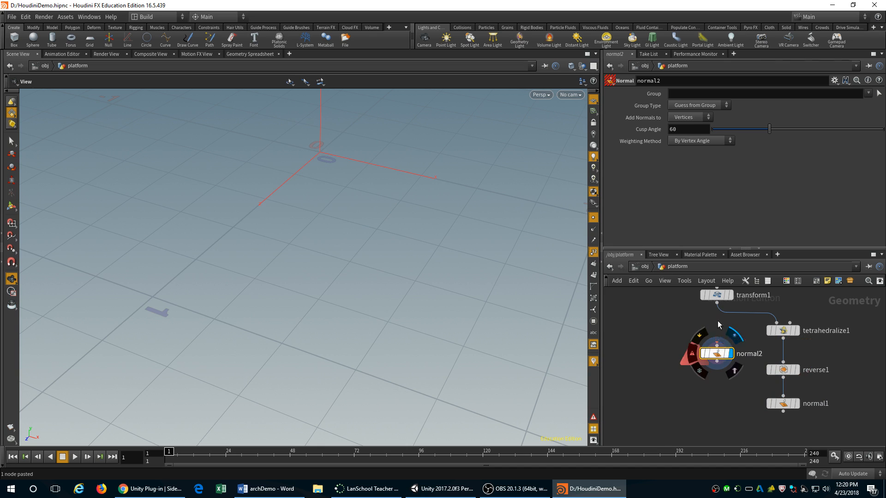
left_click_drag(716, 302, 719, 352)
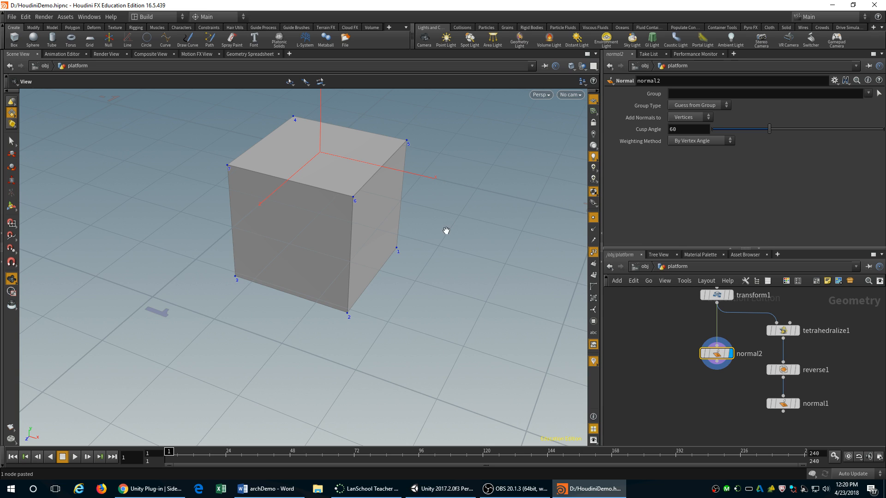
Step: Display the result of normal1 on the convex-hull branch
mouse_move(801, 414)
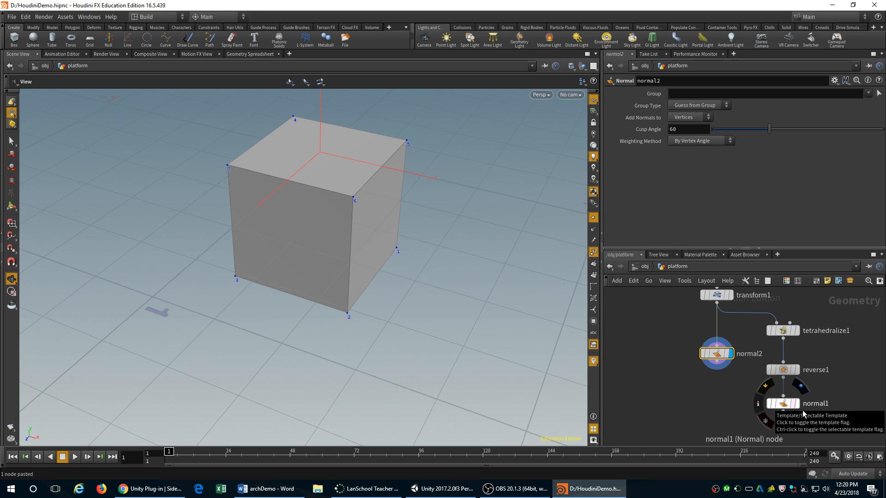
left_click(799, 406)
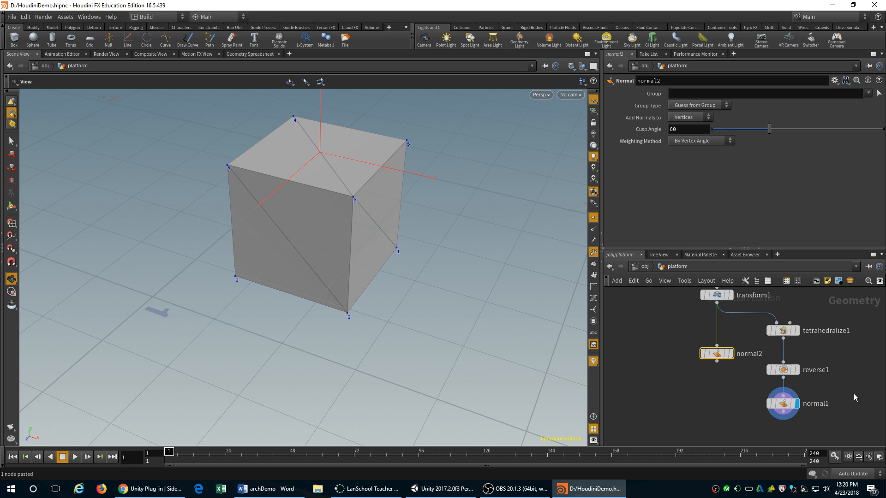
middle_click_drag(843, 417, 844, 390)
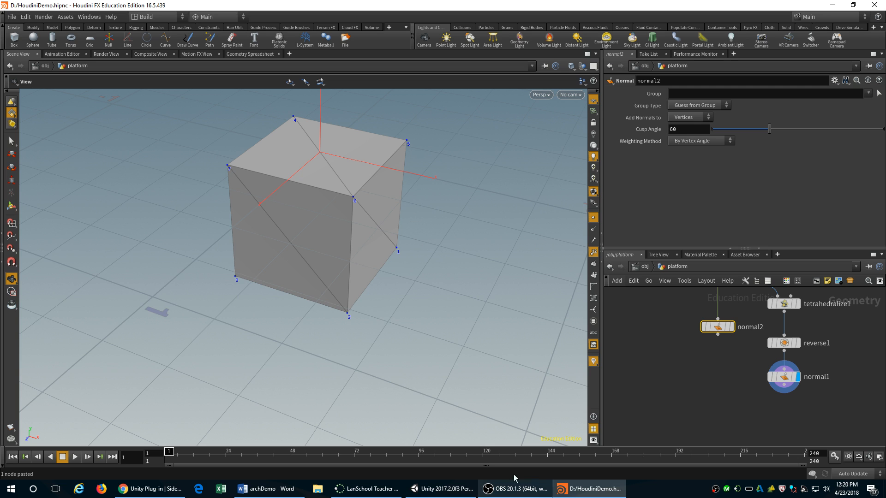
Step: Switch to Unity and check the collision group names in the advanced Houdini Engine settings
left_click(442, 488)
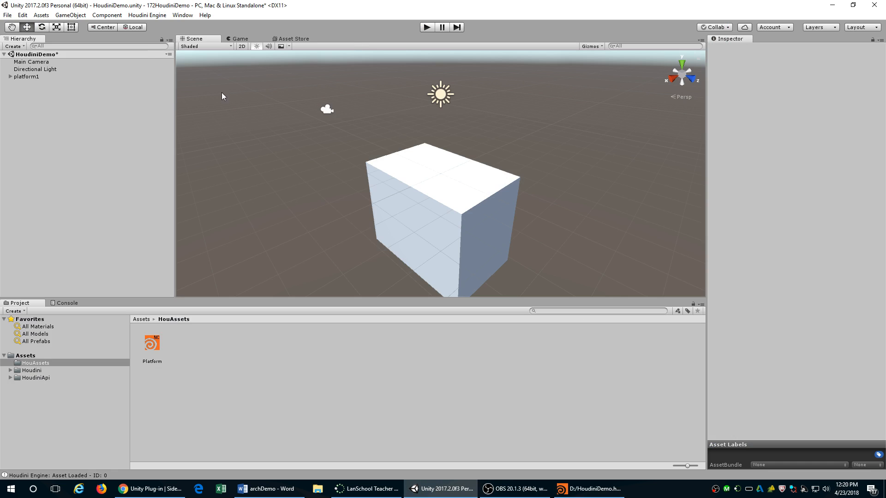
left_click(147, 15)
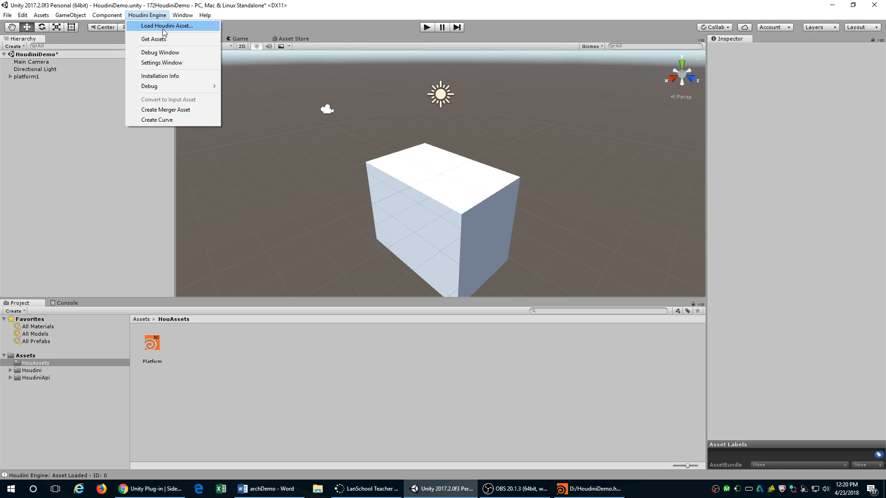
left_click(171, 63)
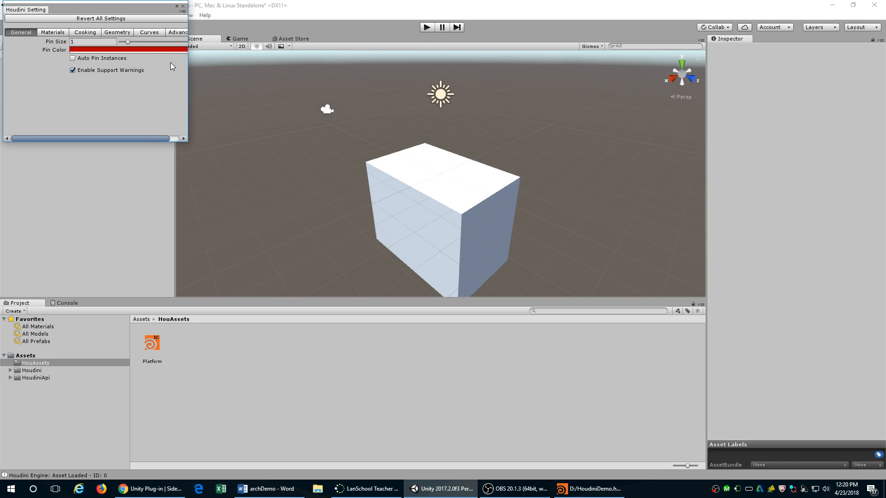
left_click(181, 33)
left_click_drag(189, 139, 381, 171)
left_click_drag(190, 12, 443, 52)
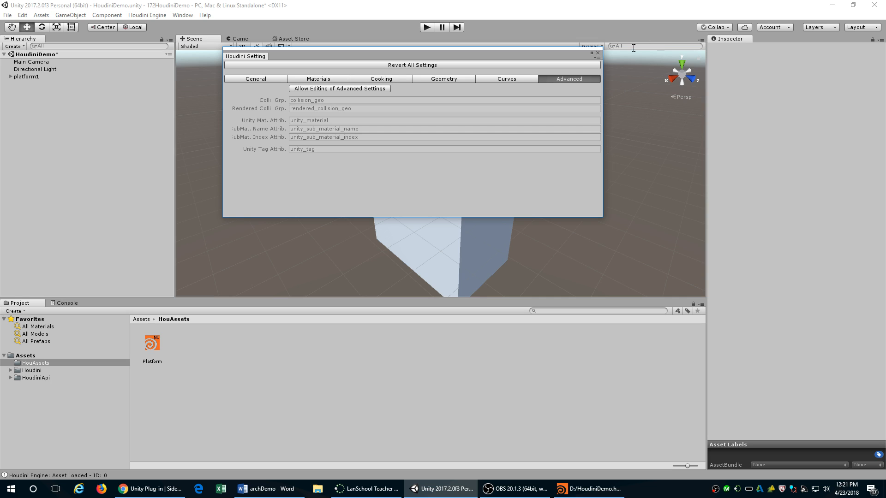
left_click(597, 54)
Step: Switch to Houdini, add a Group Create node below normal1, wire normal1's output into it, and display its result
left_click(620, 490)
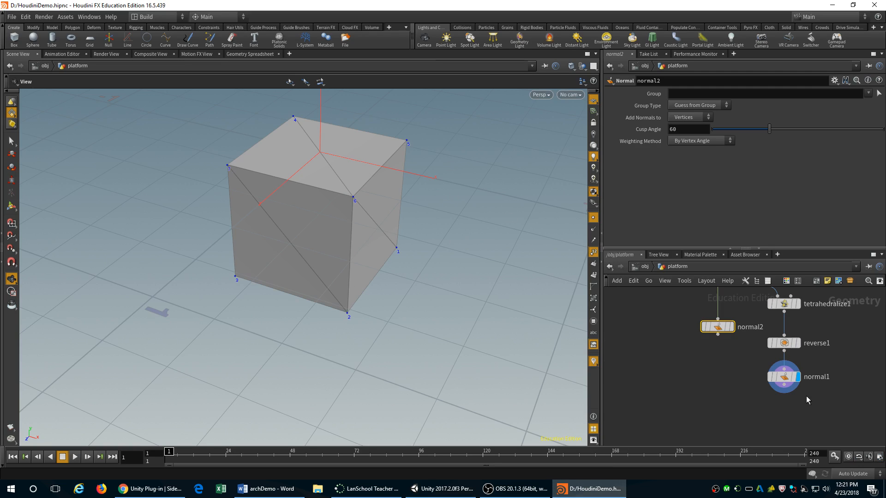
left_click(794, 410)
key("Tab")
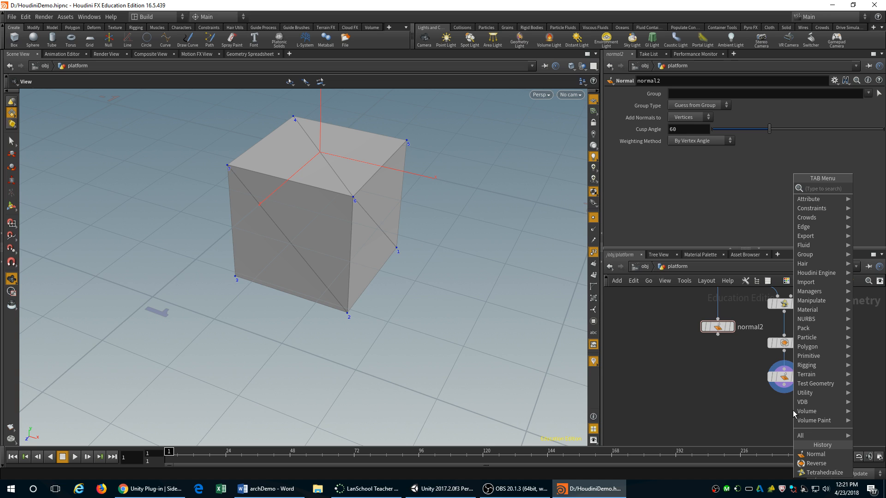
type("group")
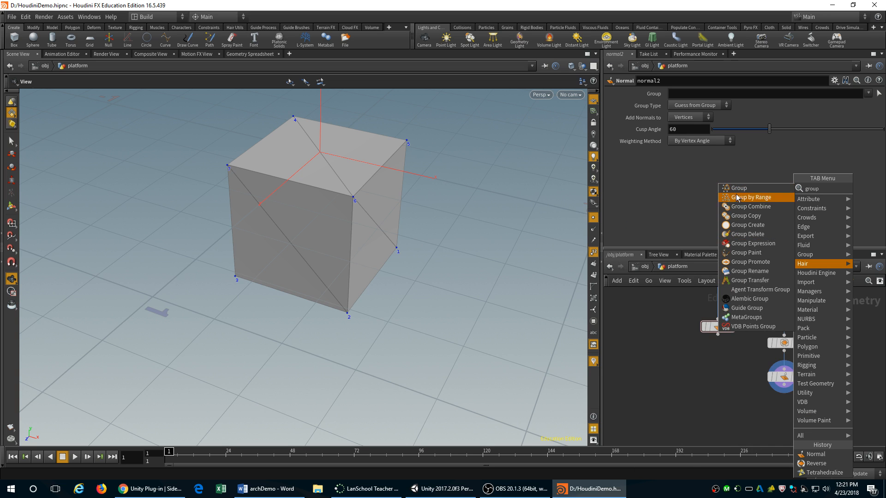
key("Escape")
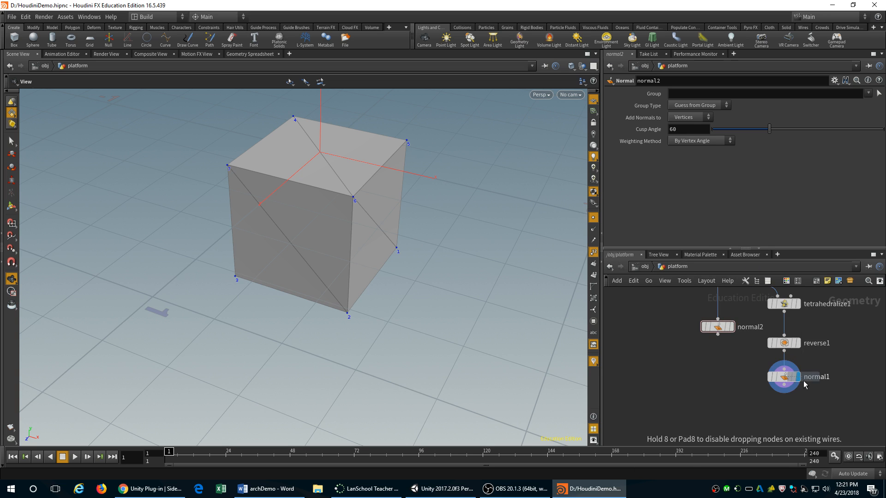
left_click(787, 424)
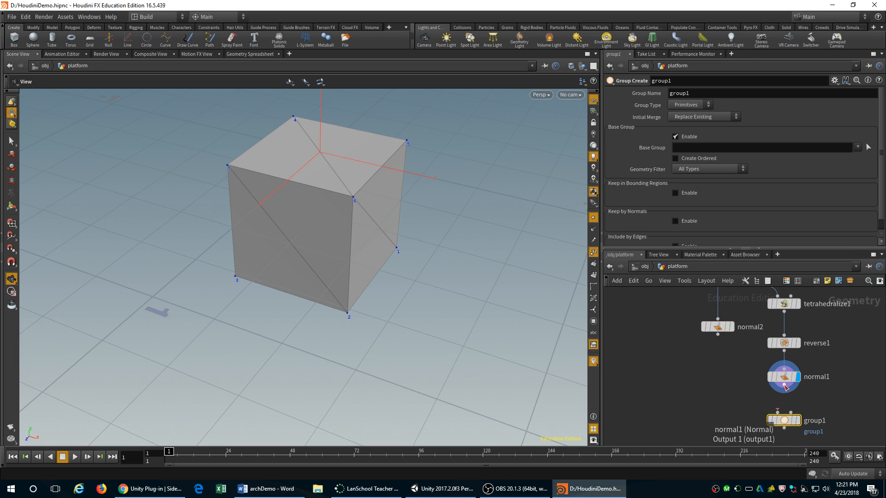
left_click_drag(784, 391, 778, 411)
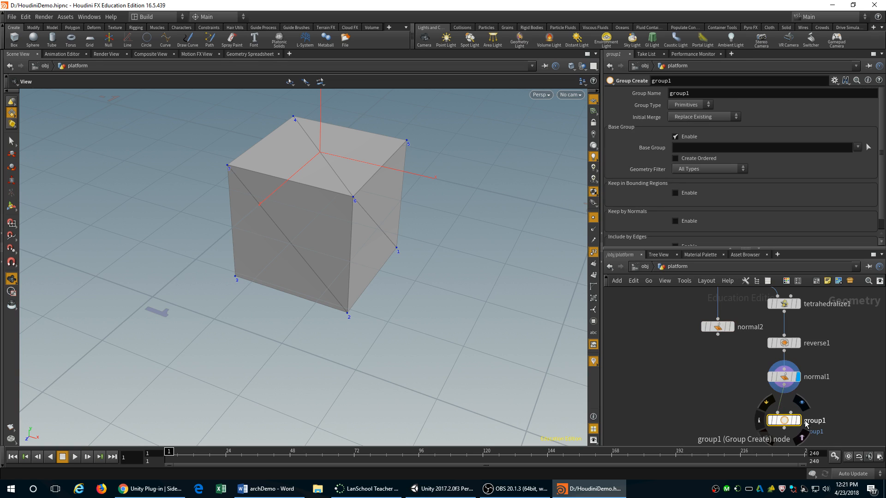
left_click(798, 421)
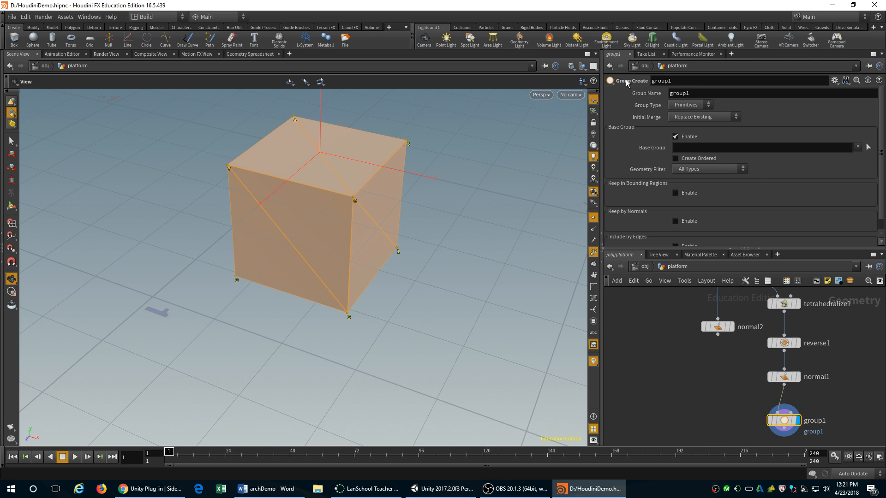
Step: Rename the Group Create node as collision_geo
double_click(677, 81)
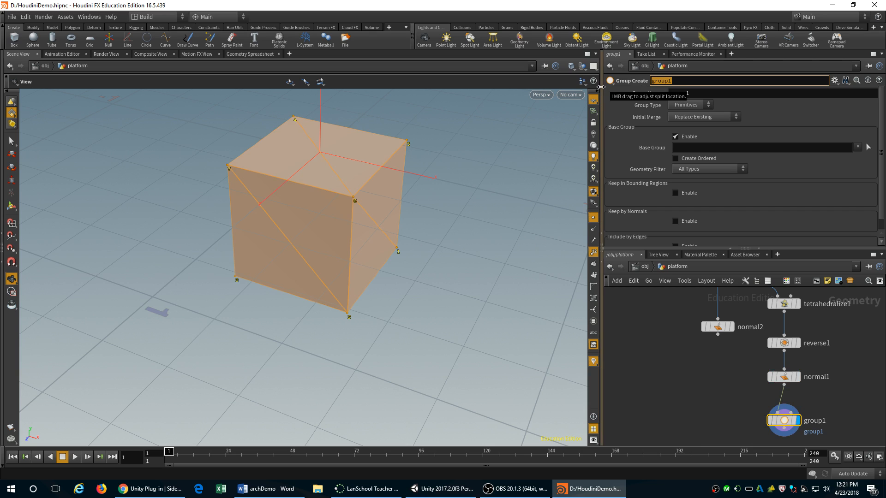
type("coll")
type("i")
type("sion")
type("_gep")
key("Return")
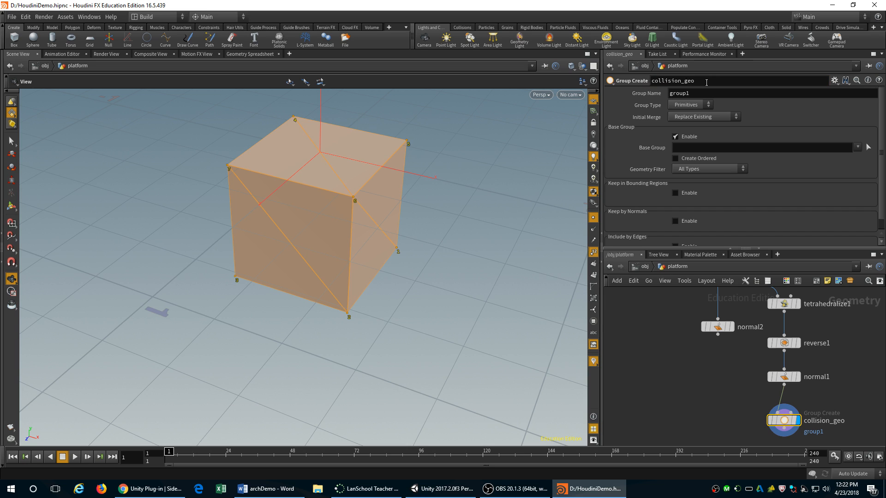
Step: Copy the node name collision_geo into the Group Create node's group name
left_click_drag(709, 89, 628, 92)
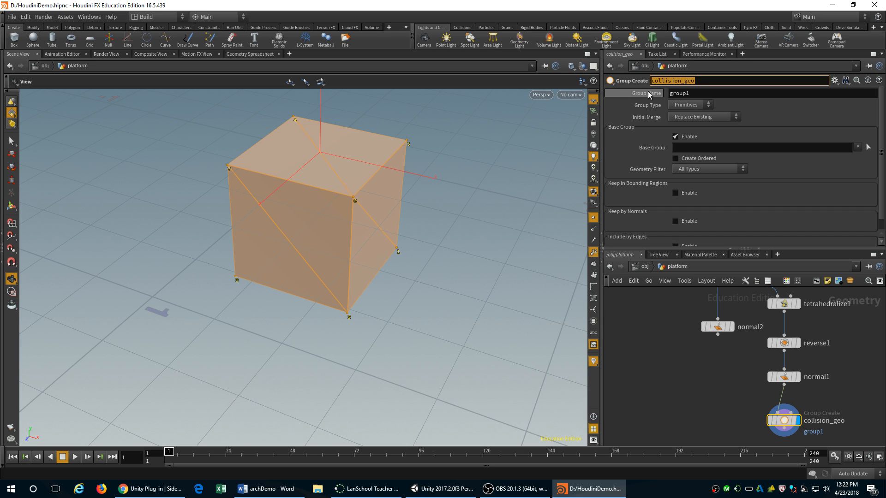
double_click(680, 93)
key("ctrl+v")
left_click(714, 82)
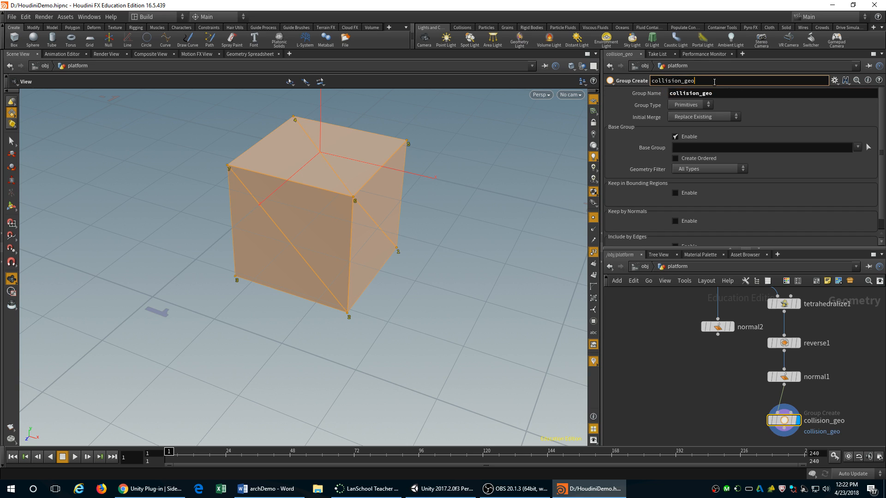
Step: Set the Group Create node's group name to the node-name variable $OS
left_click_drag(729, 94, 648, 104)
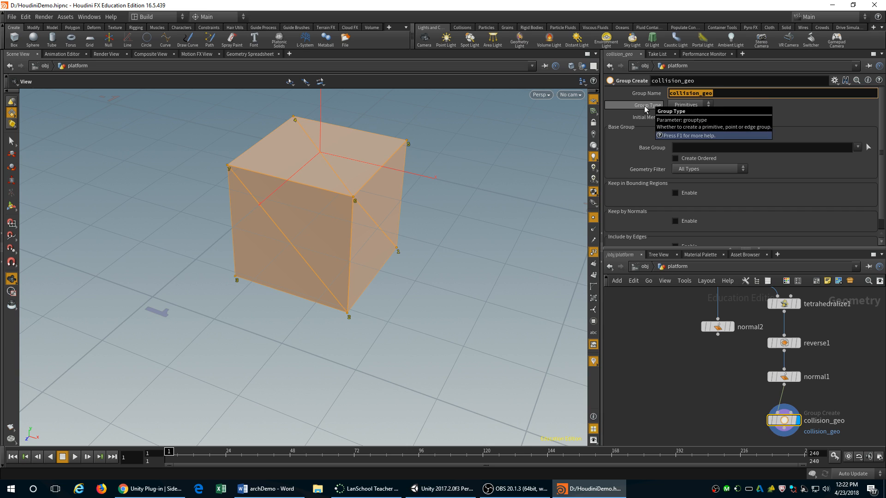
type("$OS")
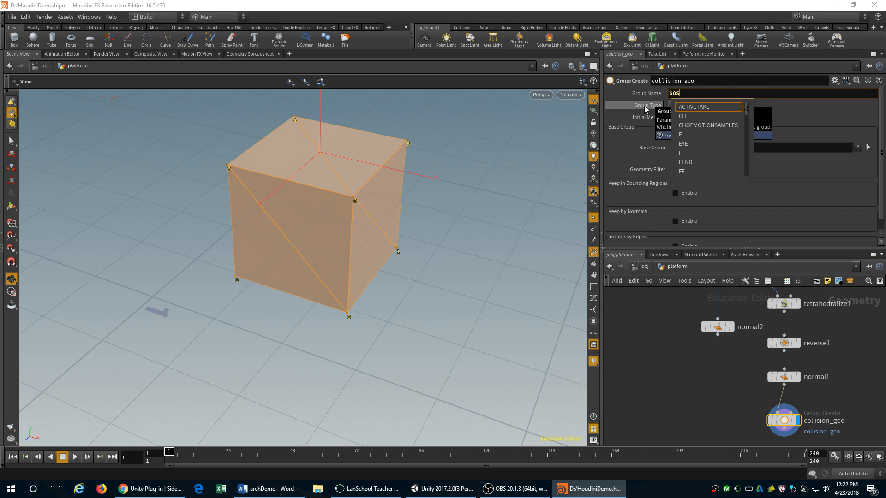
key("Return")
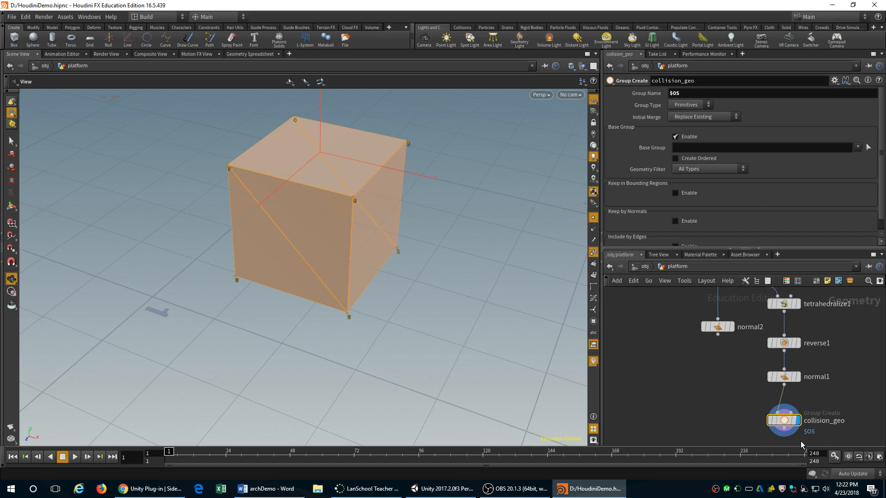
Step: Move the collision_geo node slightly closer below normal1 and frame the whole network
mouse_move(784, 424)
mouse_move(783, 420)
left_mouse_down()
mouse_move(795, 411)
mouse_move(783, 413)
left_mouse_up()
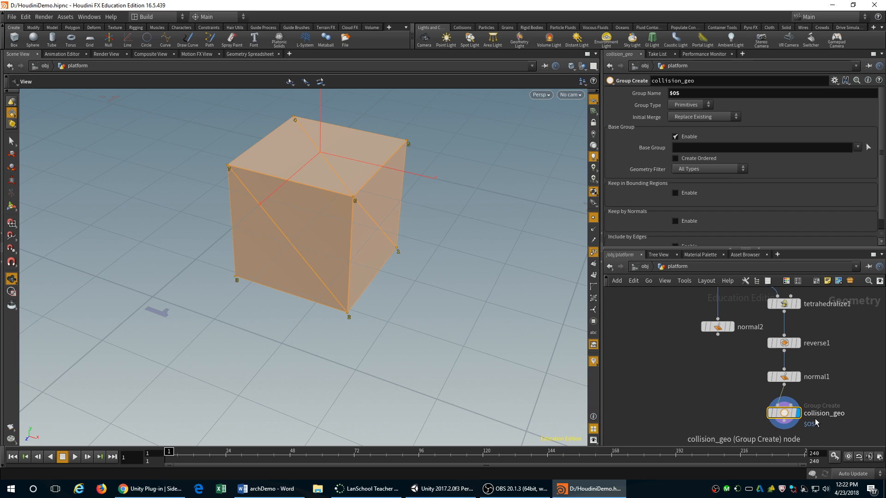
left_click_drag(784, 413, 789, 413)
key("h")
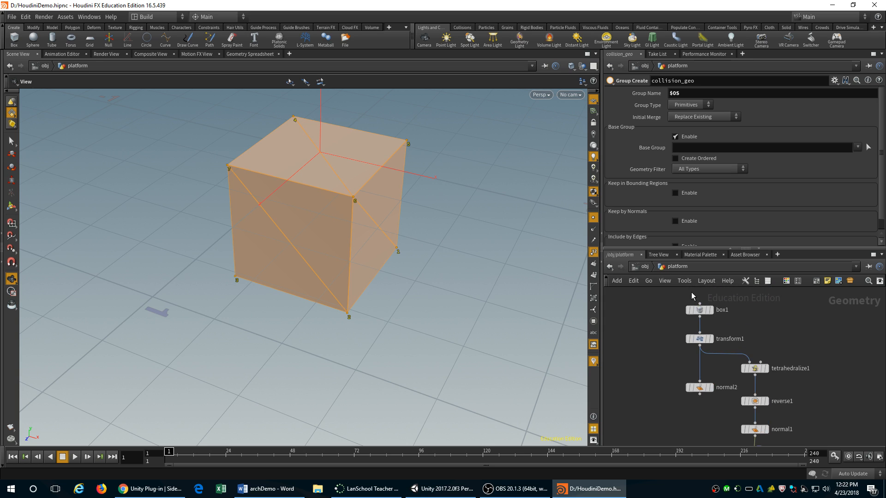
Step: Add a Merge node below both branches and wire the outputs of collision_geo and normal2 into it
middle_click_drag(706, 420, 703, 324)
key("Tab")
mouse_move(765, 402)
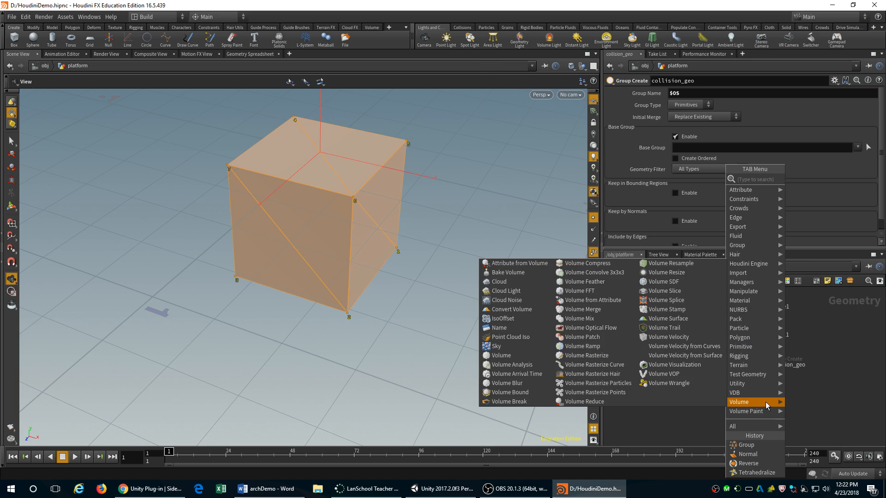
type("merge")
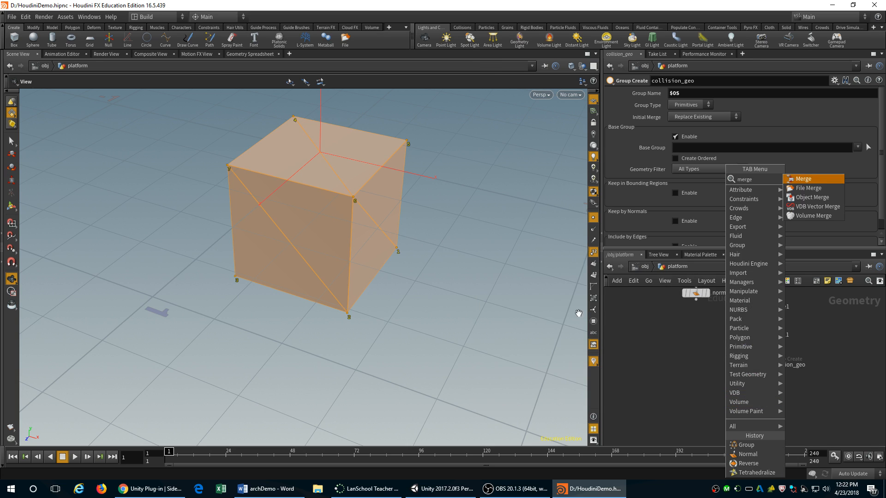
left_click(826, 175)
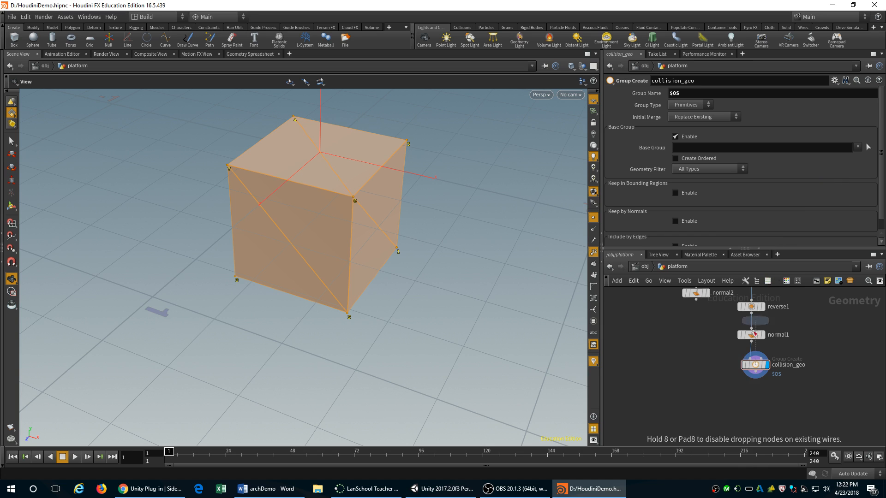
left_click(727, 401)
left_click_drag(755, 379, 728, 393)
mouse_move(763, 369)
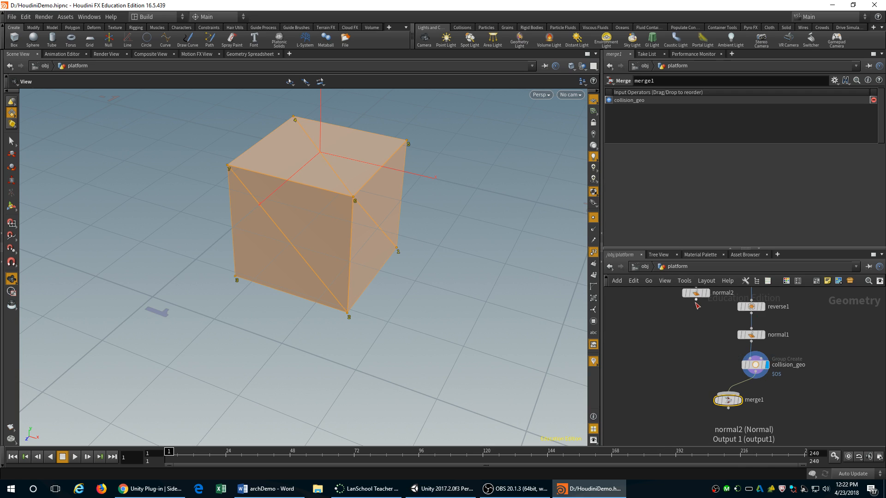
left_click_drag(695, 299, 728, 398)
Step: Review the network from box1 down to merge1 and display the merged result
middle_click_drag(709, 299, 699, 386)
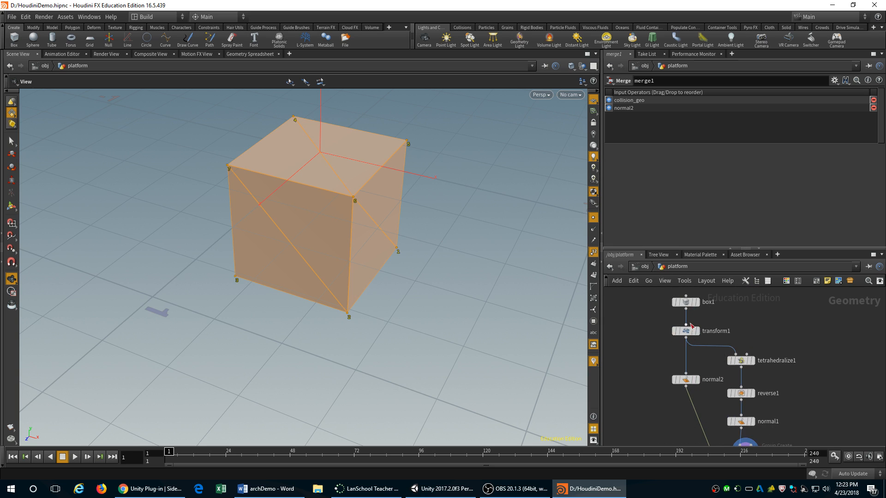
mouse_move(689, 305)
middle_click_drag(813, 398, 808, 281)
mouse_move(726, 373)
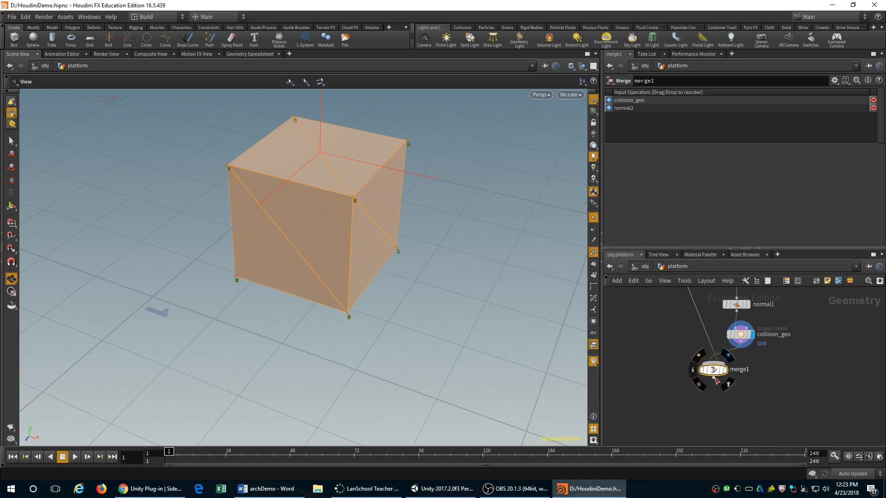
left_click(727, 373)
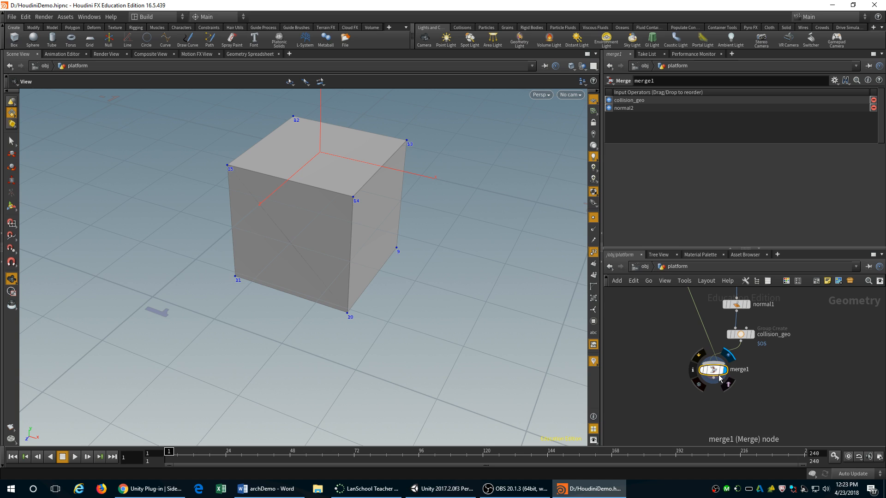
Step: Compare the geometry of both branches by displaying normal1, collision_geo, reverse1, normal2 and tetrahedralize1 in turn
left_click(746, 304)
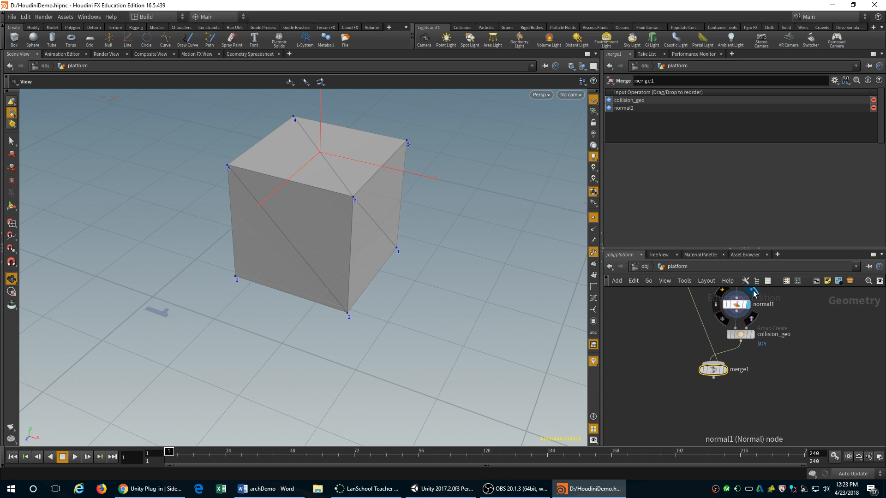
left_click(740, 333)
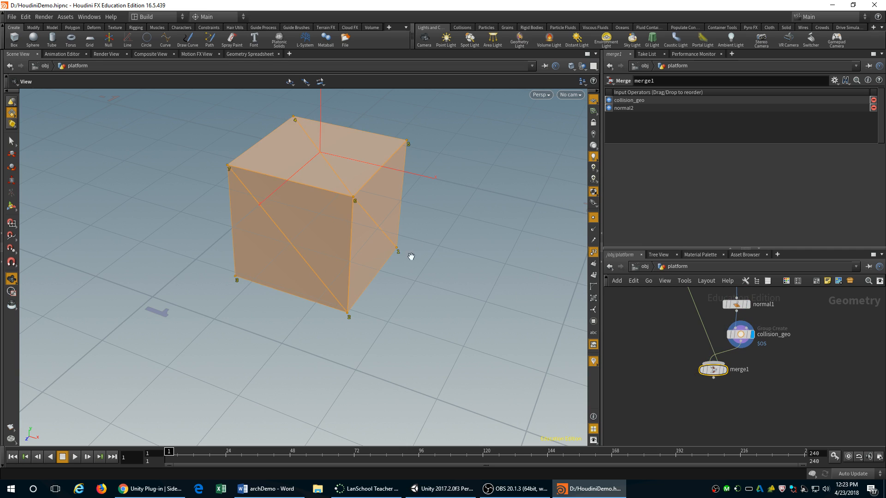
middle_click_drag(820, 352, 823, 402)
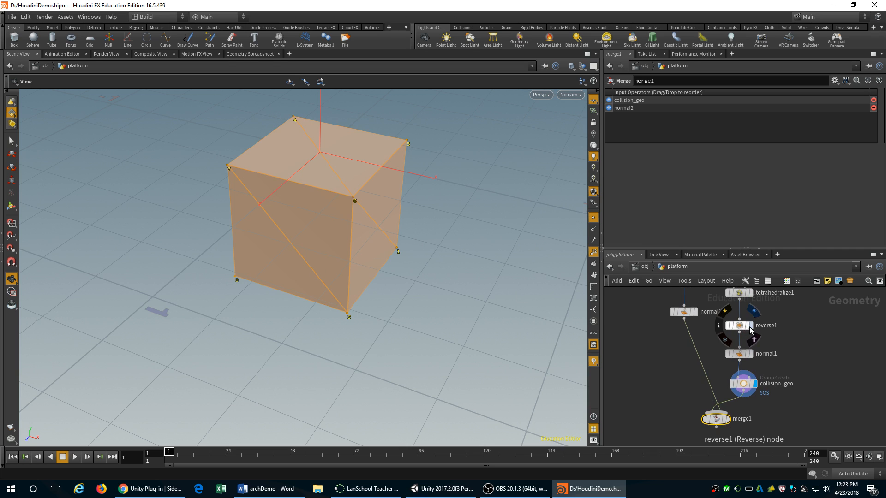
left_click(750, 329)
left_click(684, 312)
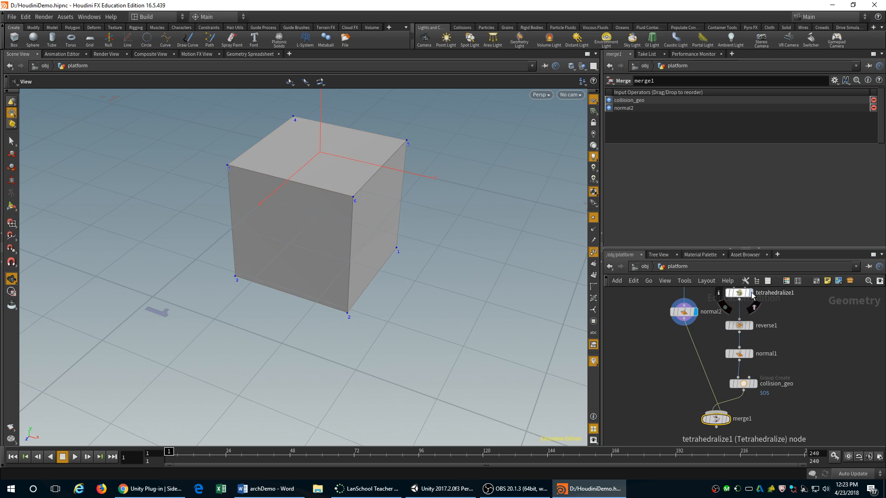
left_click(751, 295)
middle_click_drag(804, 427, 796, 354)
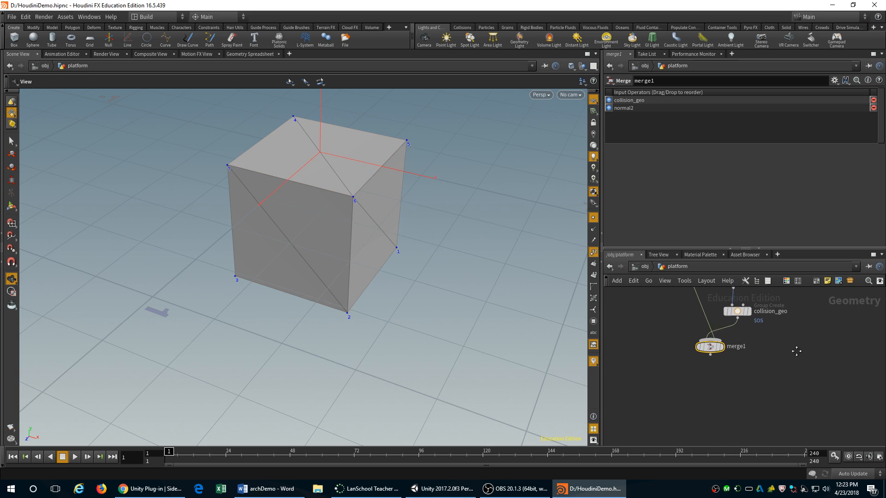
Step: Display the result of the merge1 node and rename the node to final
left_click(723, 342)
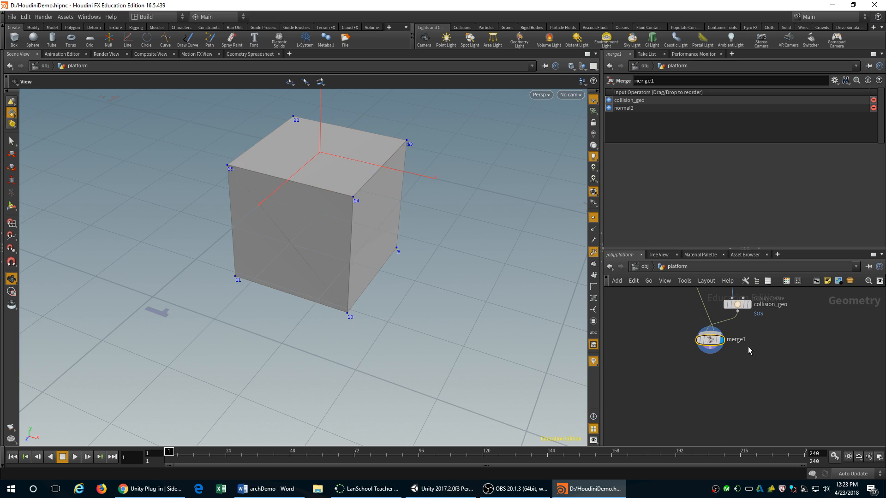
double_click(737, 340)
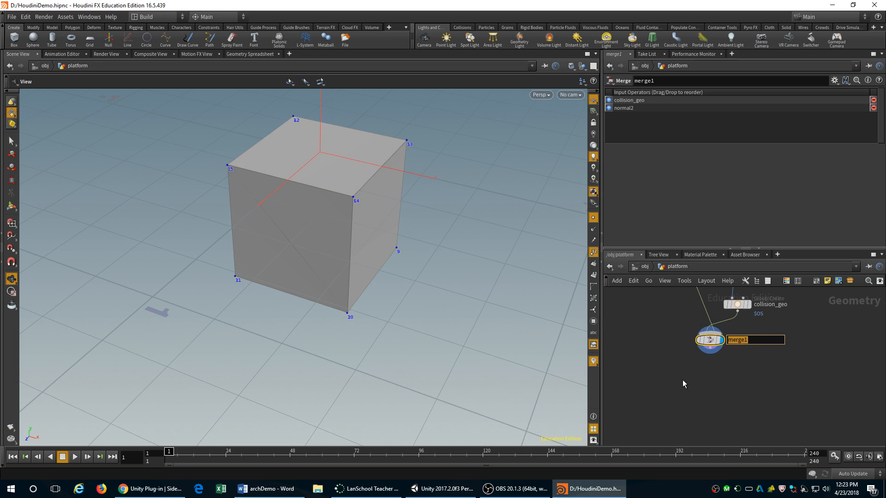
type("final")
key("Return")
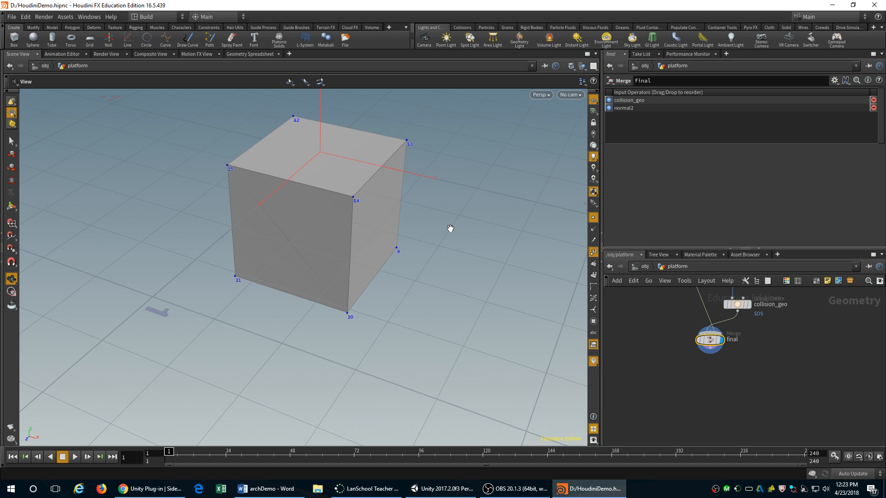
Step: Return to the object level and save the node type of the platform asset
mouse_move(720, 350)
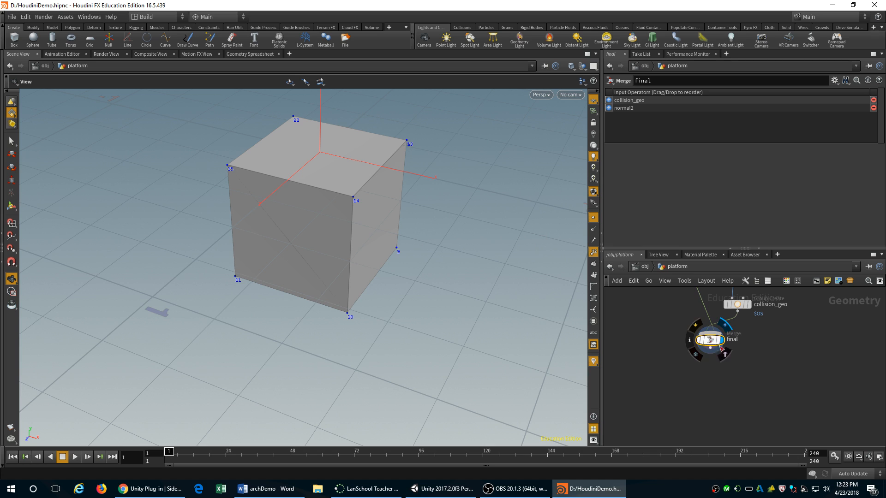
left_click(646, 267)
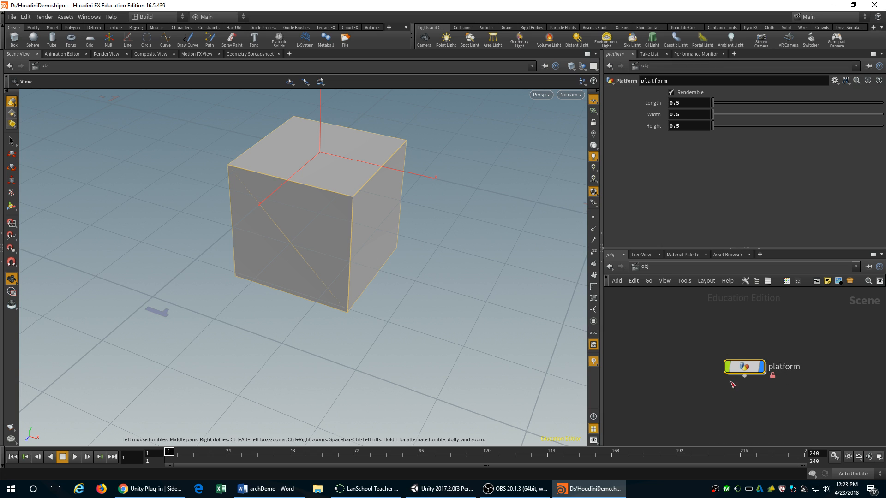
right_click(755, 367)
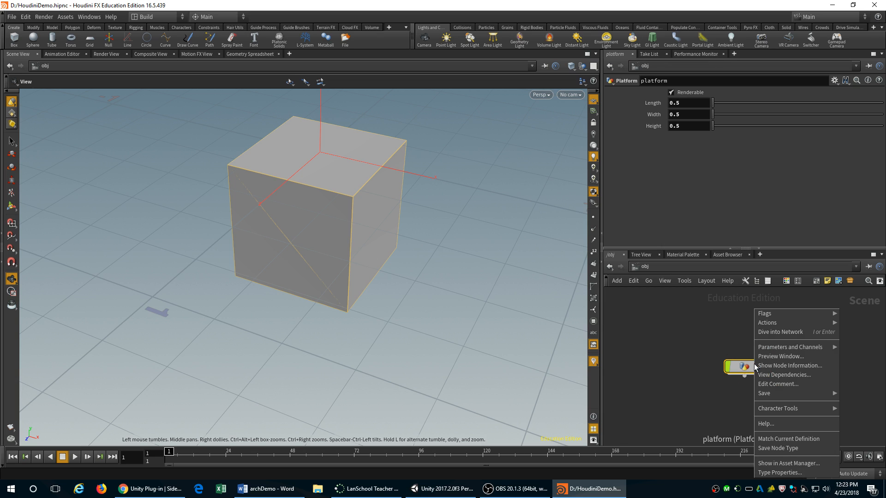
left_click(796, 448)
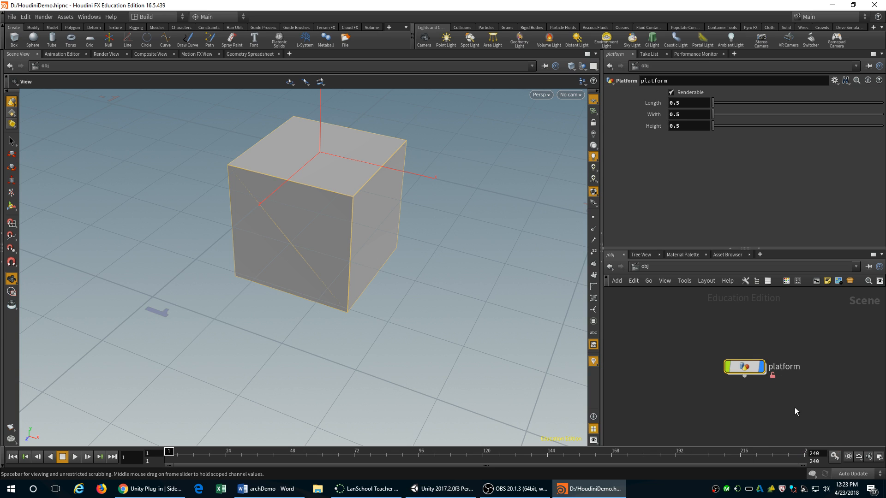
Step: Minimize Houdini and open the 172HDemo folder on Student Data (D:) in File Explorer
left_click(832, 5)
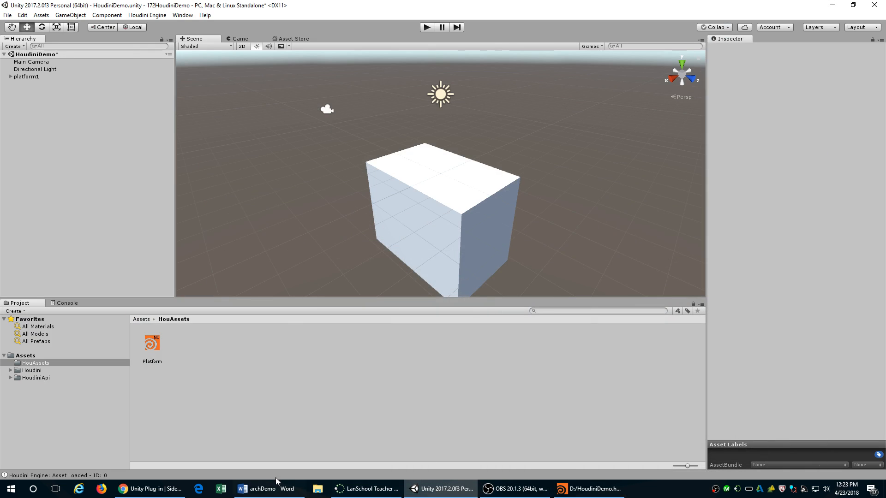
left_click(317, 491)
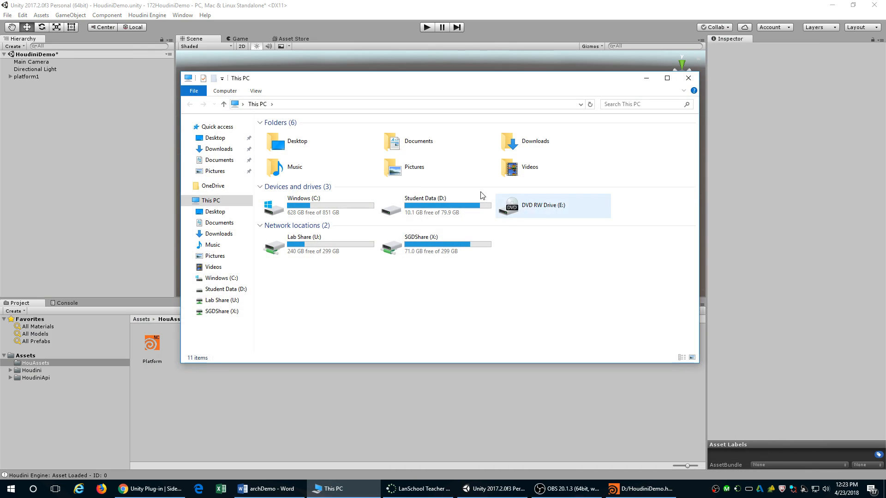
double_click(439, 213)
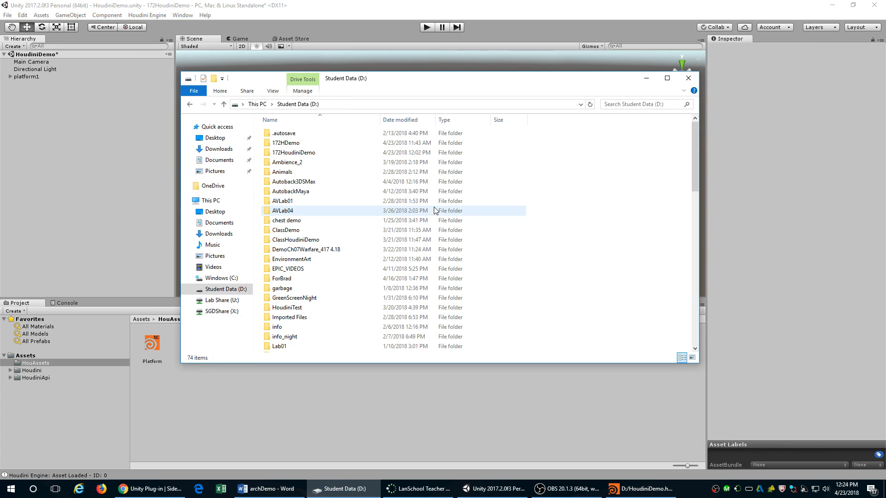
left_click(291, 144)
double_click(291, 144)
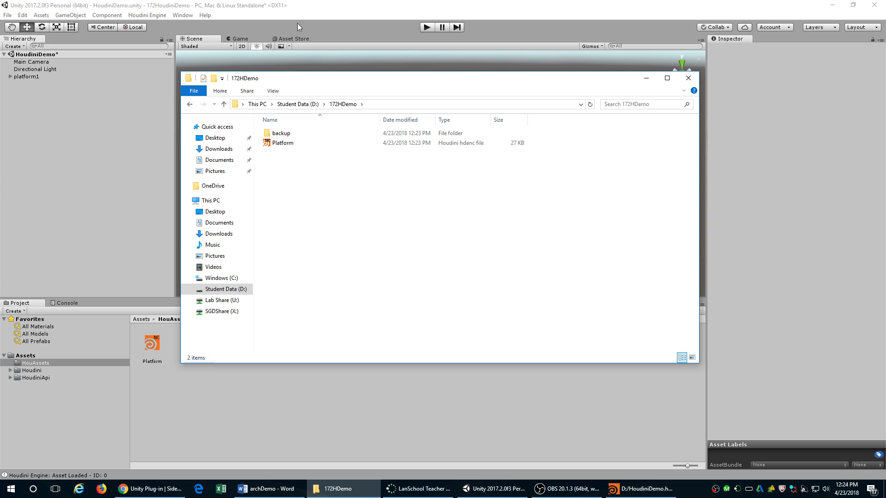
Step: Try to bring the Platform file from the 172HDemo folder straight into the HouAssets folder of the Unity project
left_click_drag(316, 83, 885, 139)
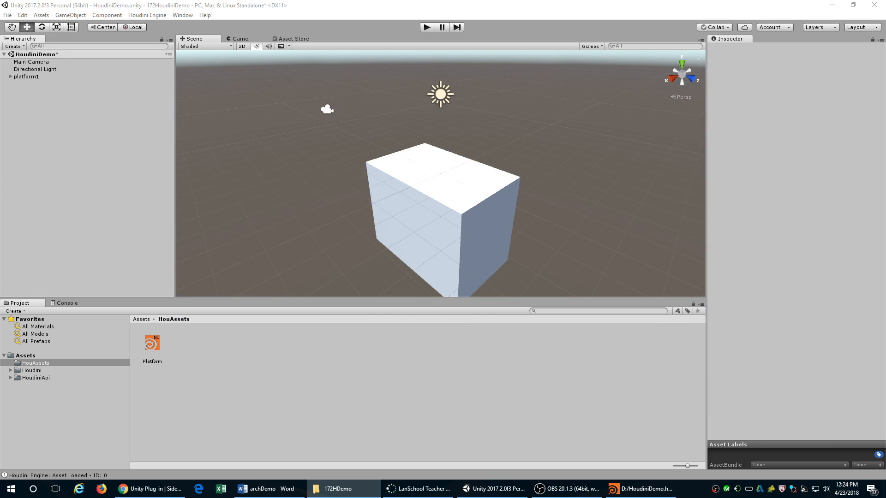
left_click_drag(885, 461, 154, 345)
left_click_drag(885, 169, 348, 108)
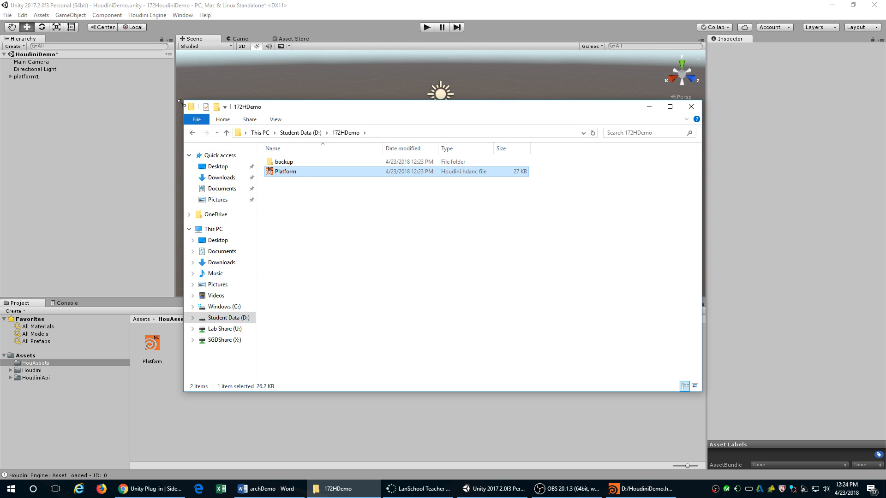
Step: Open a second File Explorer window and browse to D:\172HoudiniDemo\Assets\HouAssets
left_click(197, 119)
left_click(205, 136)
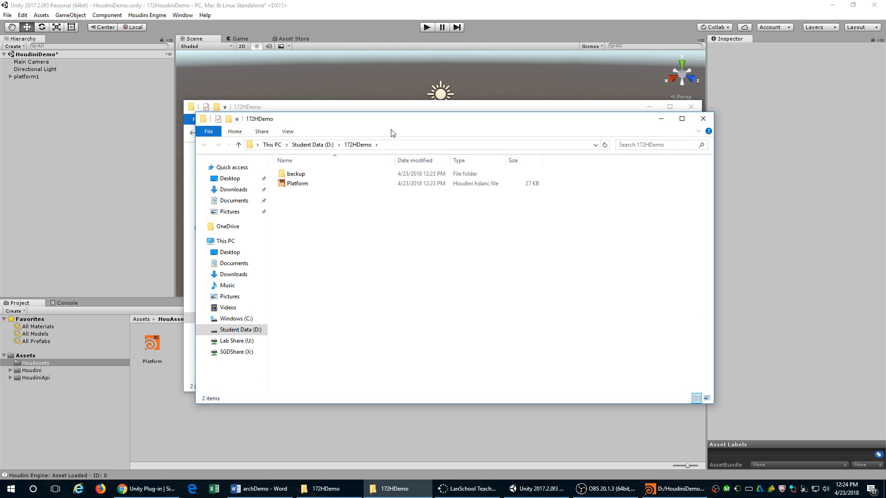
left_click(312, 145)
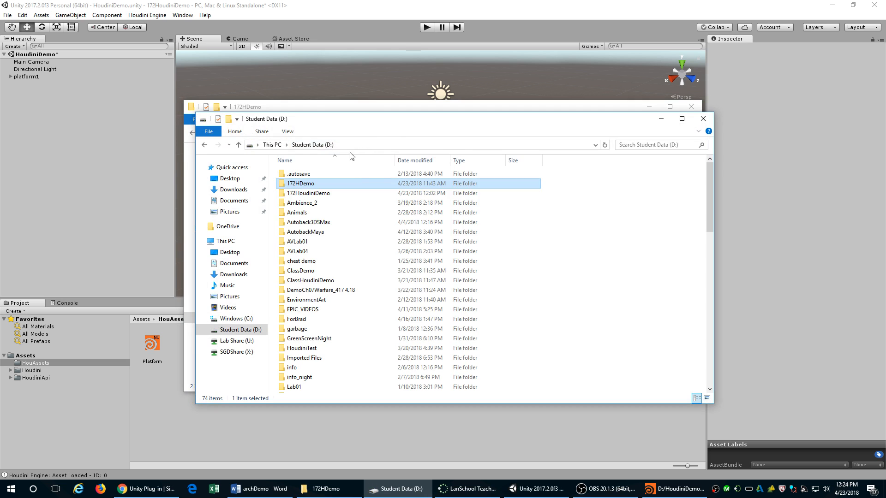
double_click(316, 194)
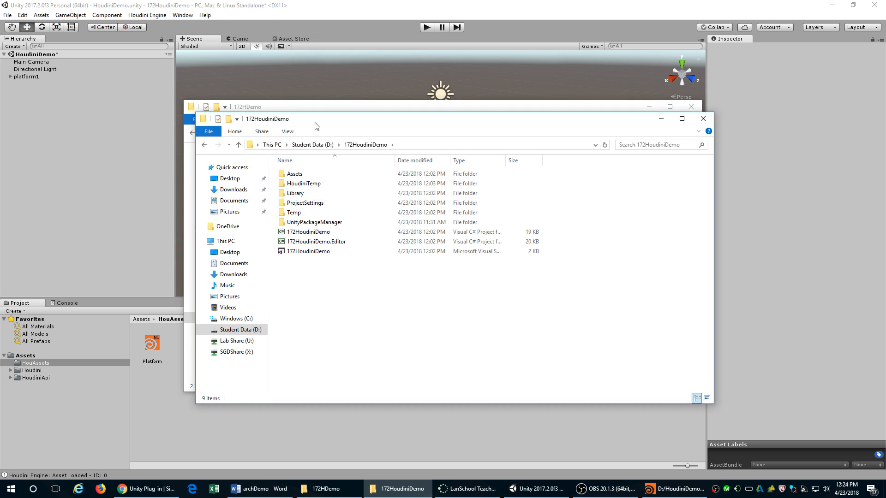
left_click_drag(316, 126, 172, 170)
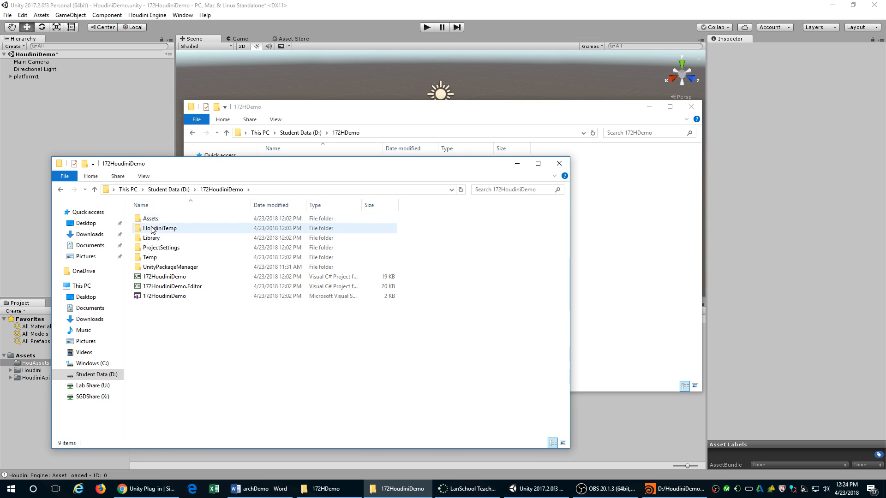
double_click(152, 219)
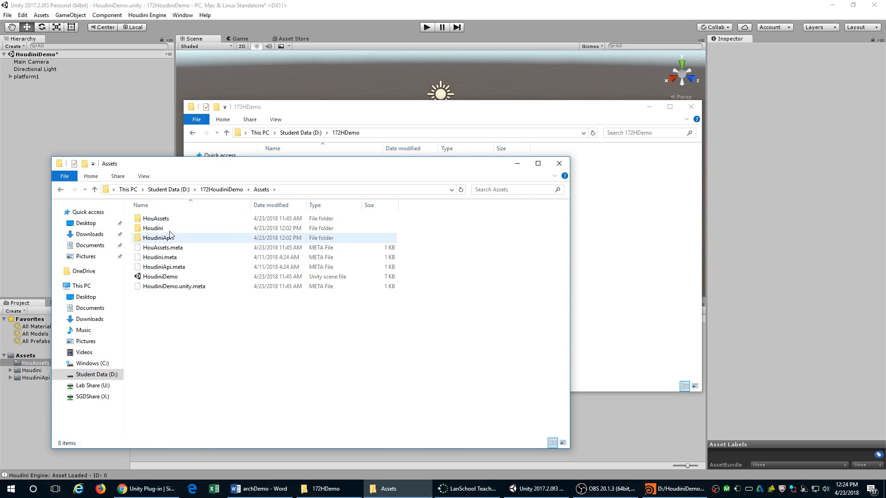
double_click(166, 221)
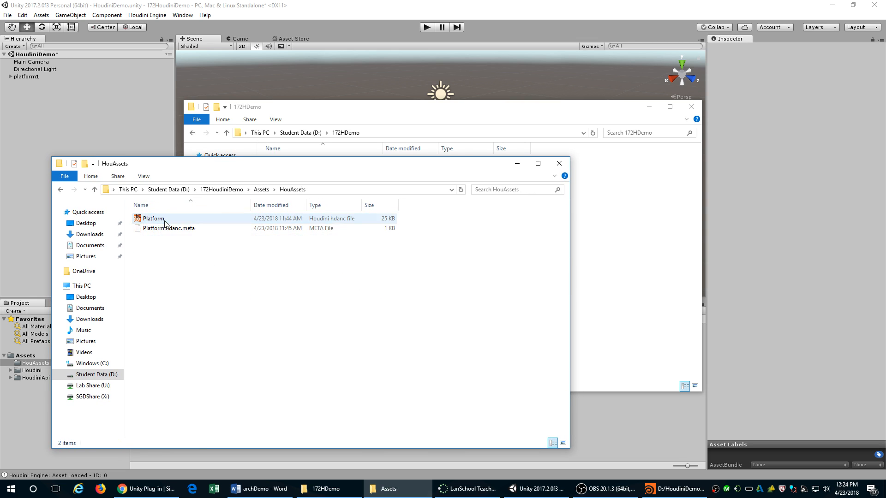
Step: Copy the Platform file from 172HDemo into HouAssets, replacing the existing file there
left_click_drag(279, 167, 239, 196)
left_click(285, 171)
right_click(290, 172)
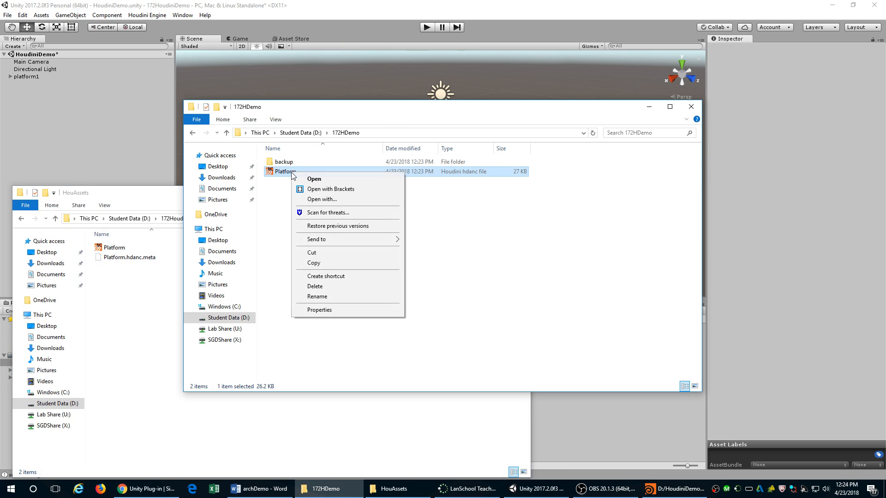
left_click(331, 262)
left_click(171, 294)
right_click(143, 282)
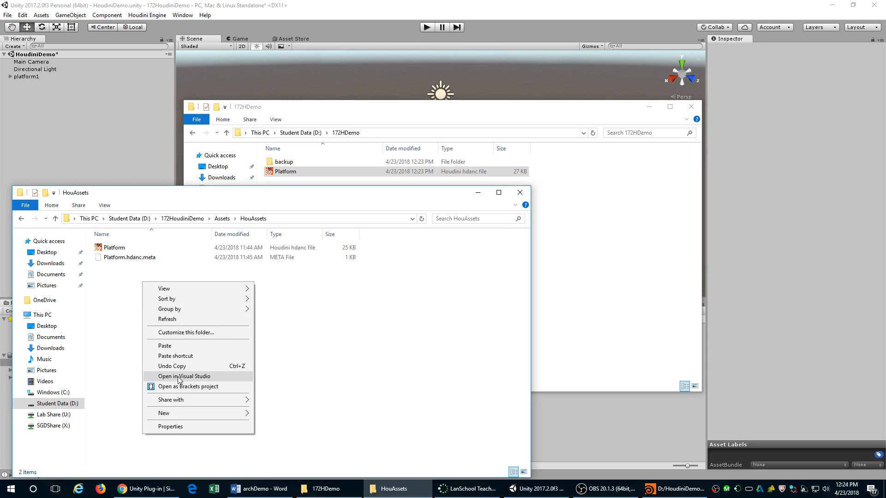
left_click(186, 345)
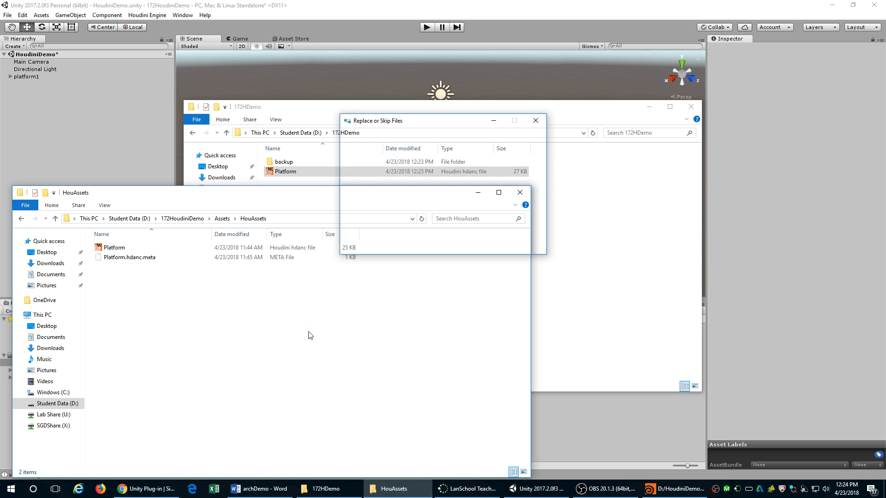
left_click(422, 181)
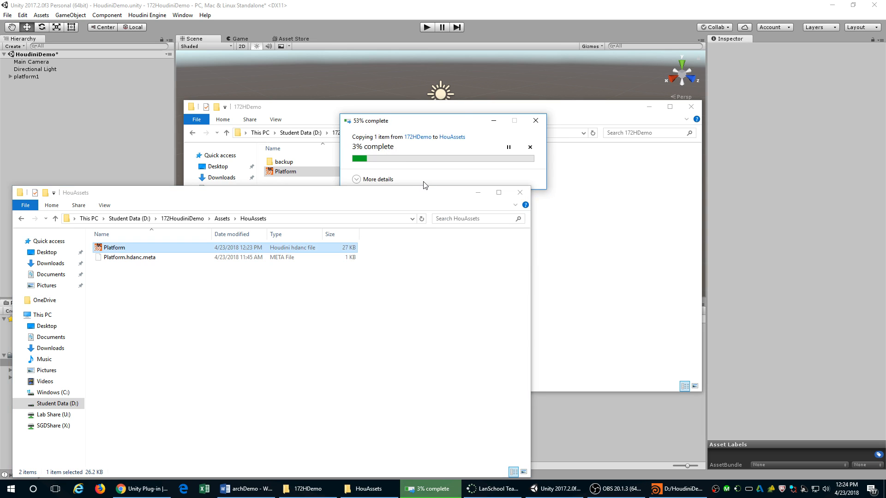
Step: Switch to Unity, rebuild the platform1 Houdini asset and expand its final node in the hierarchy
left_click(332, 12)
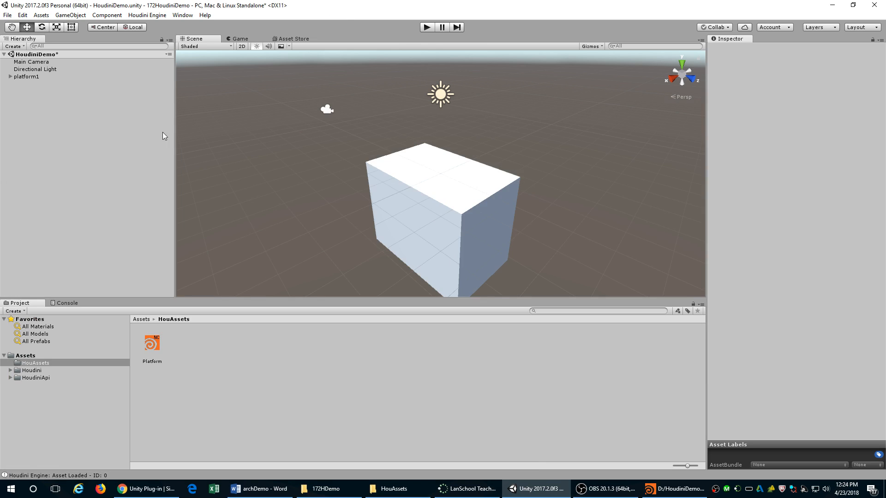
left_click(10, 77)
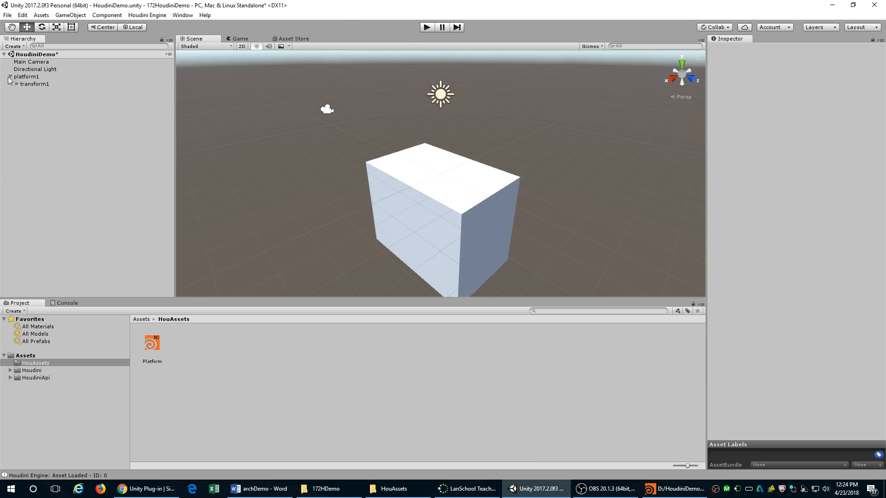
left_click(459, 191)
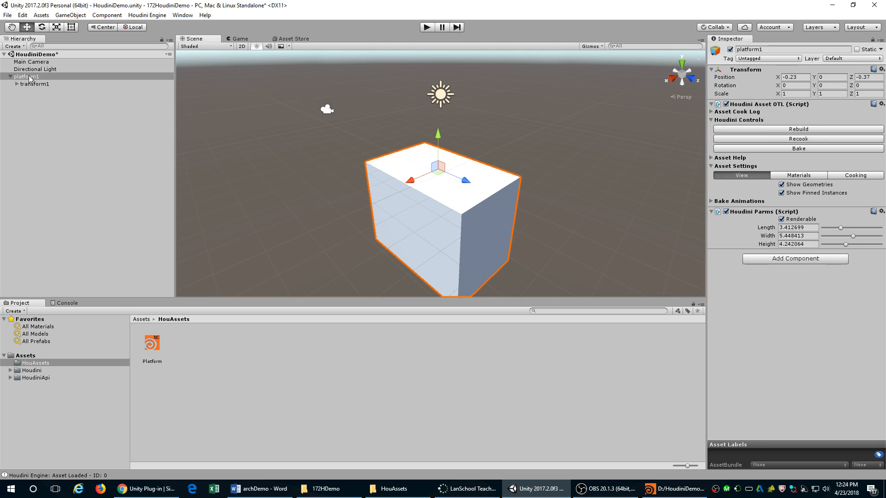
left_click(19, 86)
left_click(17, 84)
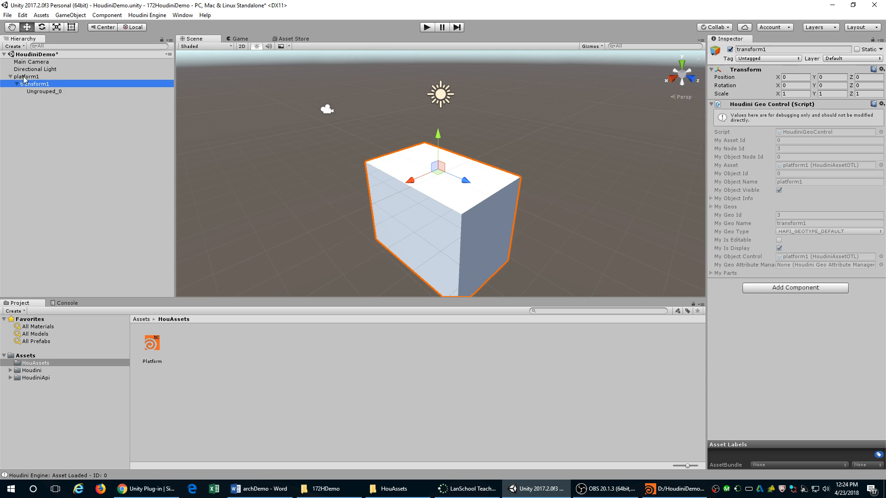
left_click(25, 77)
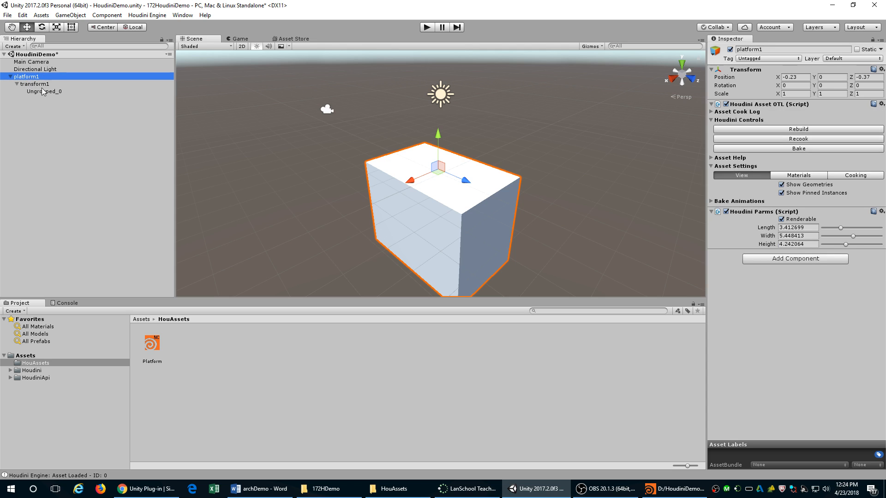
left_click(807, 130)
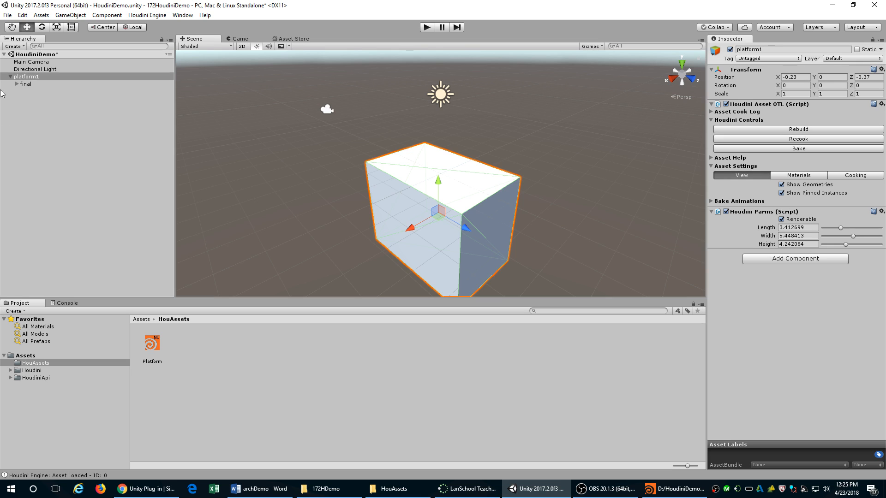
left_click(17, 84)
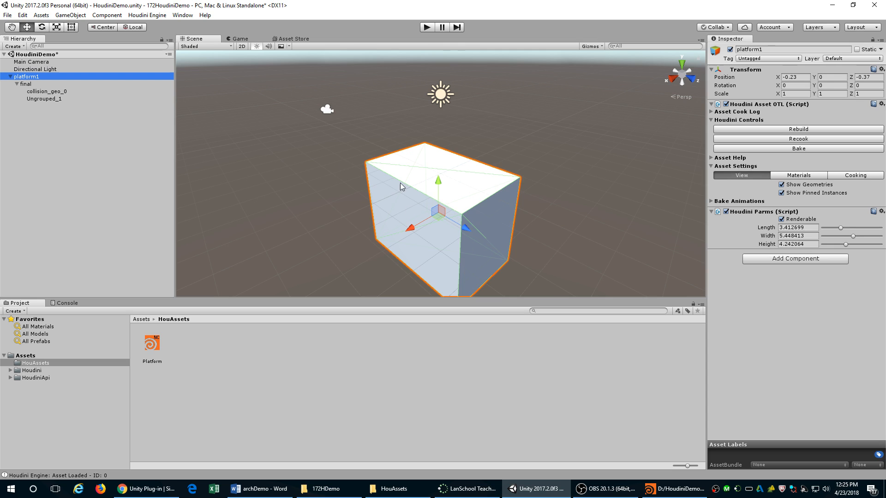
Step: Place a second Platform asset beside platform1 and set its length to 4.345238, width to 5.071429 and height to 4.166667
left_click_drag(149, 345, 530, 154)
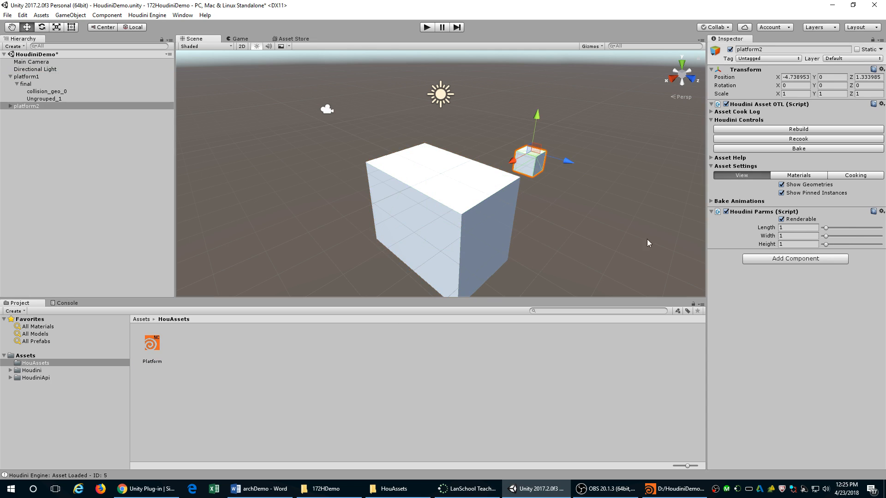
left_click_drag(828, 228, 846, 240)
right_click_drag(610, 182, 556, 200)
right_click_drag(337, 169, 401, 172)
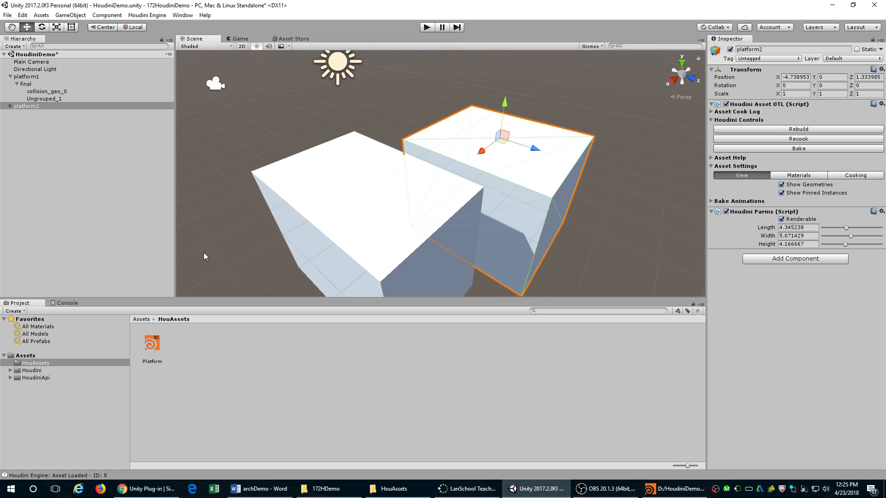
Step: Import the complete Characters package from the standard assets into the project's Assets folder
left_click(25, 356)
right_click(27, 356)
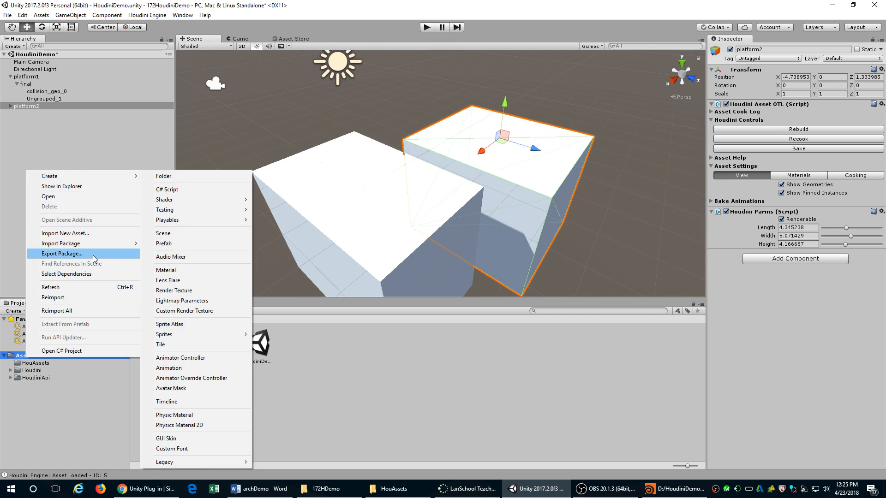
mouse_move(99, 243)
left_click(191, 277)
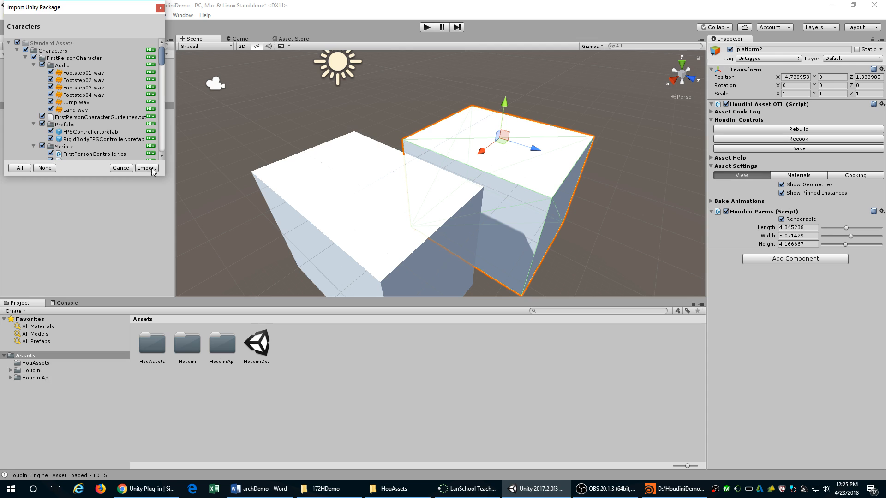
left_click(146, 168)
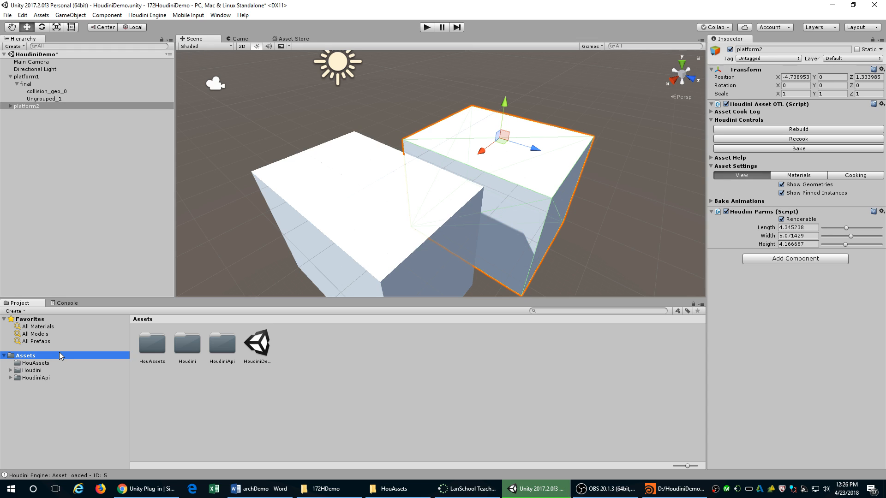
Step: Place the ThirdPersonController prefab from the ThirdPersonCharacter assets on top of platform1 at about X -0.14, Z -0.48 and check the Game view
left_click(11, 386)
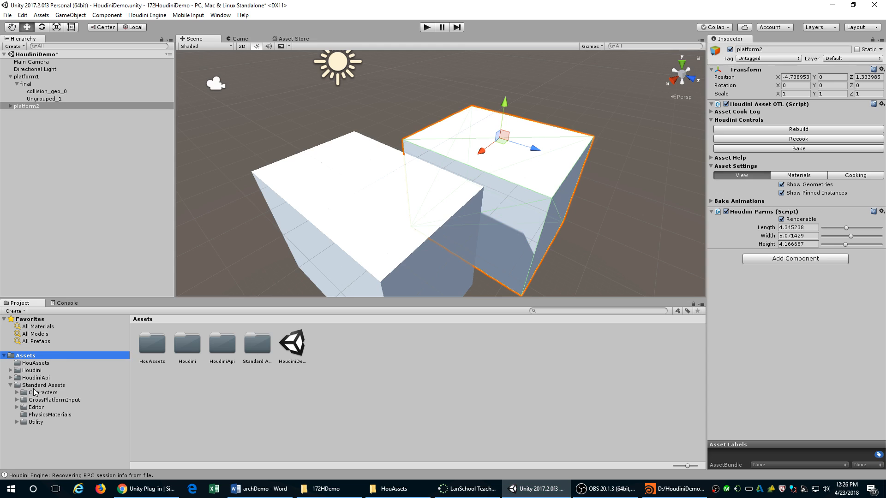
left_click(41, 392)
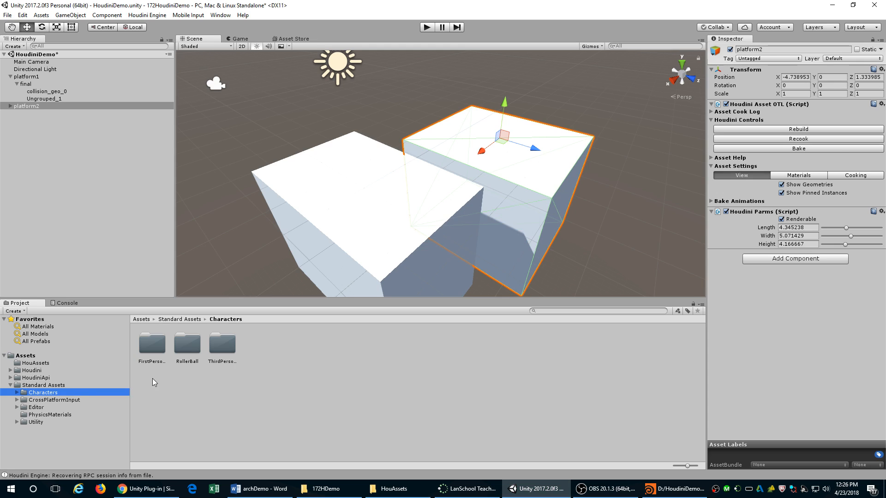
double_click(232, 345)
double_click(293, 343)
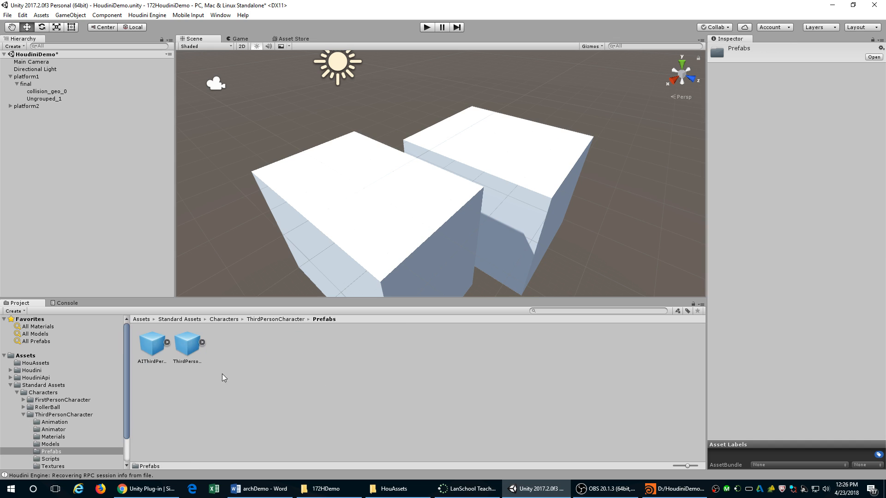
left_click_drag(416, 211, 355, 182)
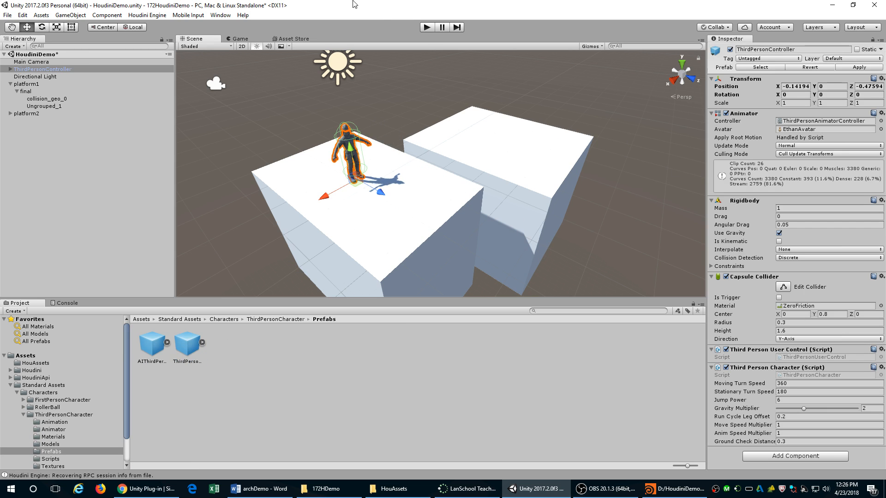
left_click(236, 39)
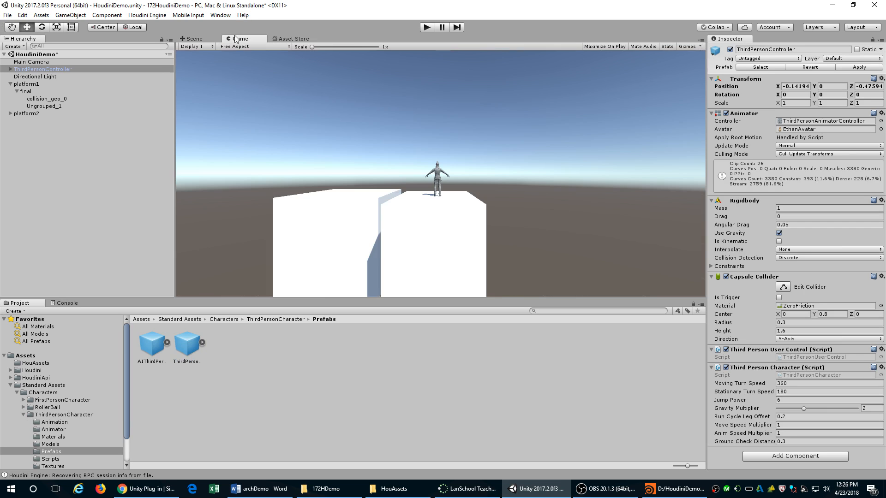
left_click(195, 39)
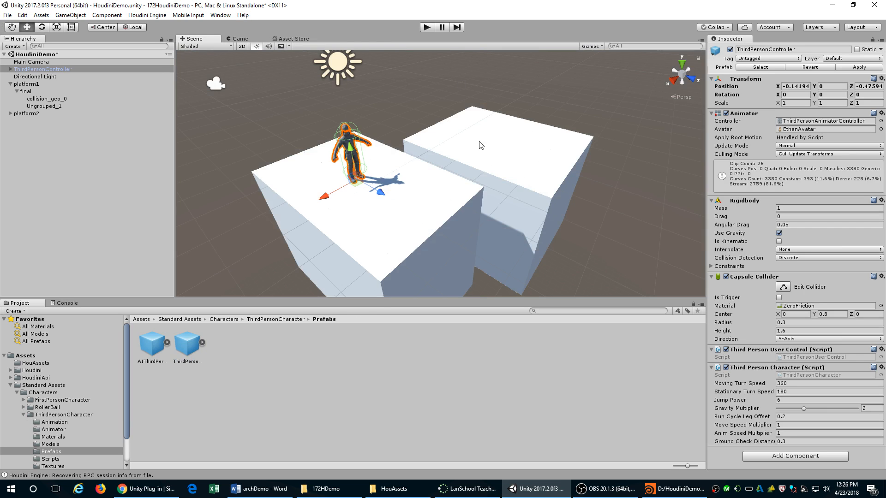
Step: Play-test the scene by running and jumping the character from platform1 across to platform2, and stop play mode
left_click(425, 28)
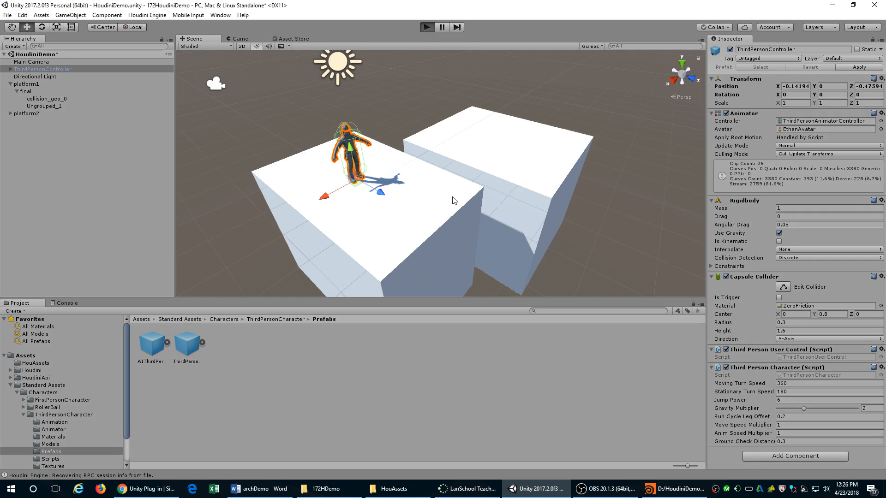
key("Down")
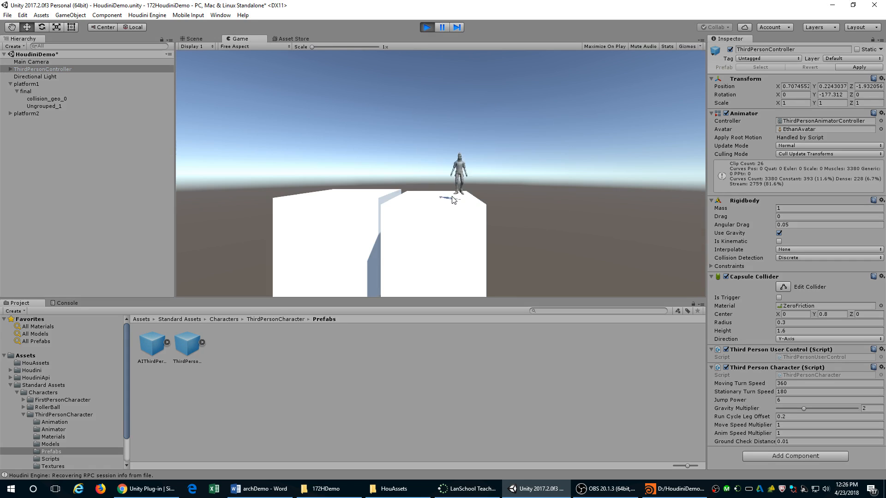
key("space")
key("Left")
key("space")
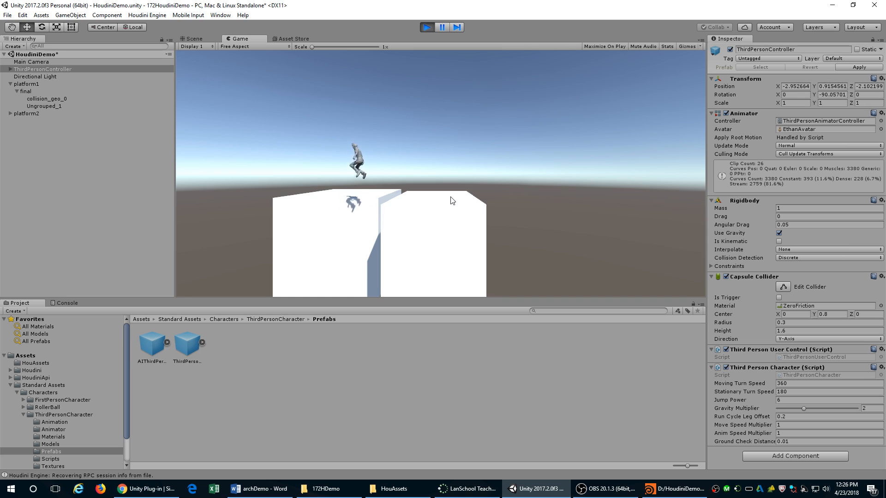
key("Right")
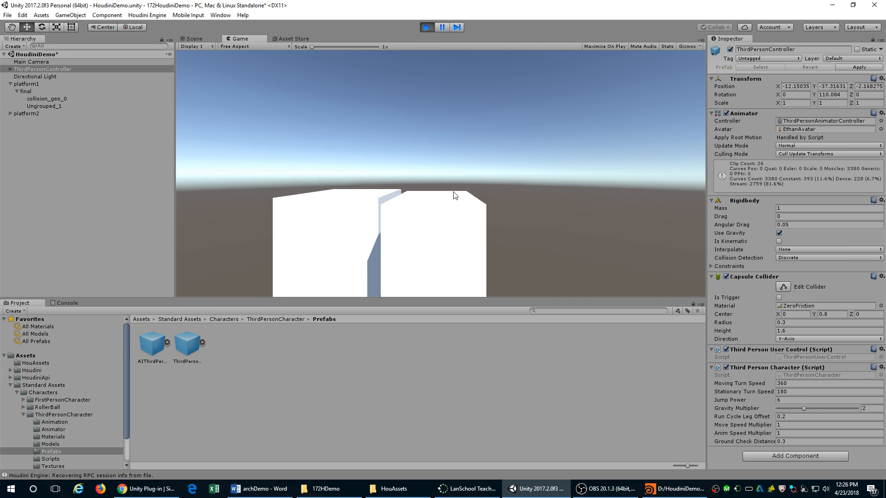
left_click(427, 28)
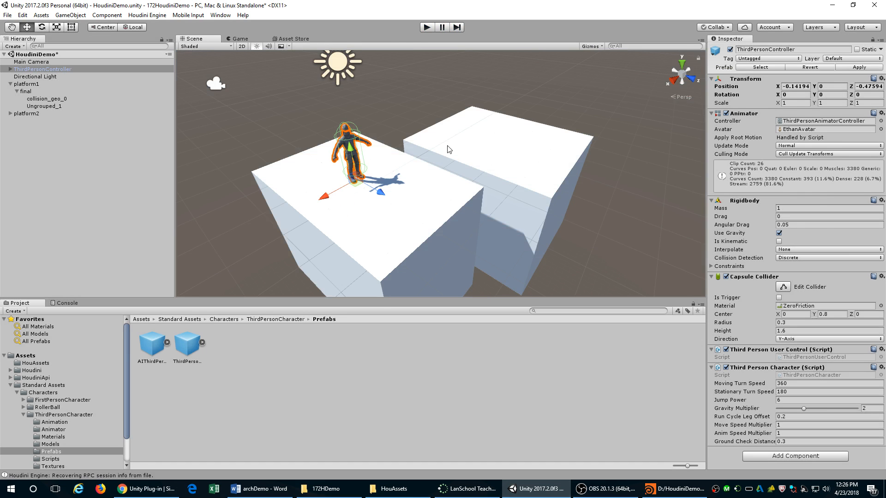
Step: Move platform2 along Z to -0.77 and play-test the character's jump onto it again
left_click(448, 149)
left_click_drag(531, 201, 485, 184)
left_click(426, 27)
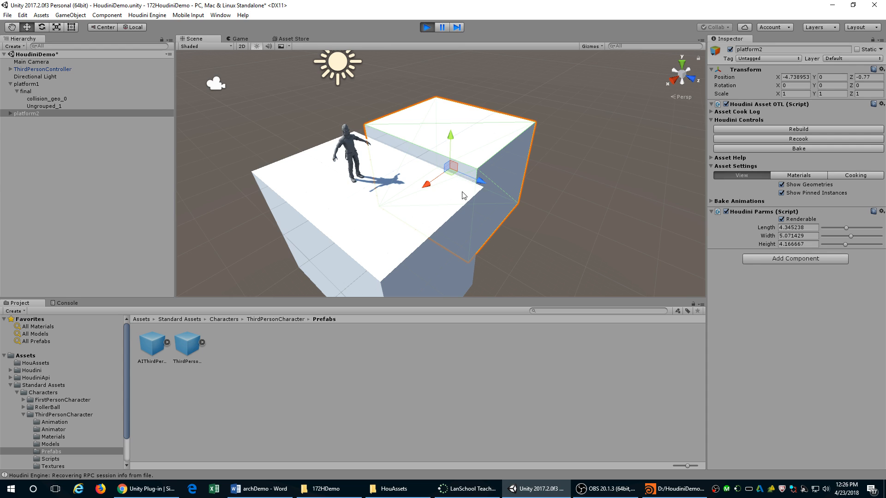
key("Left")
key("space")
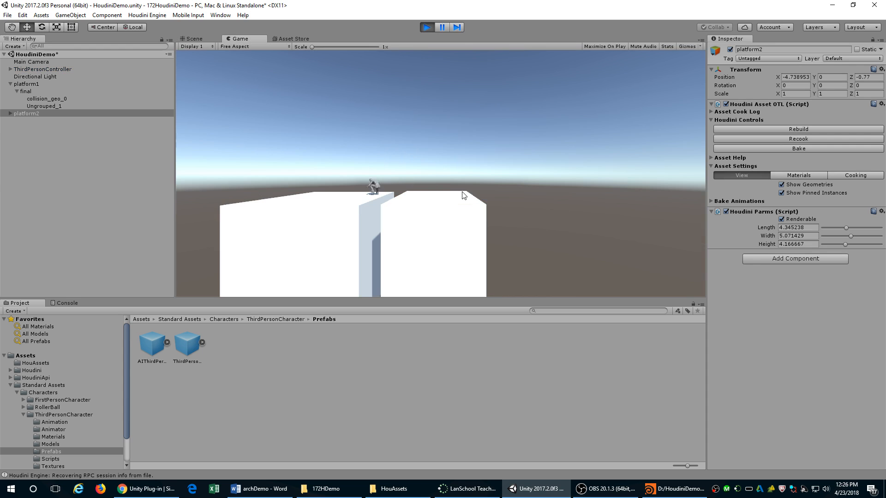
key("space")
left_click(427, 27)
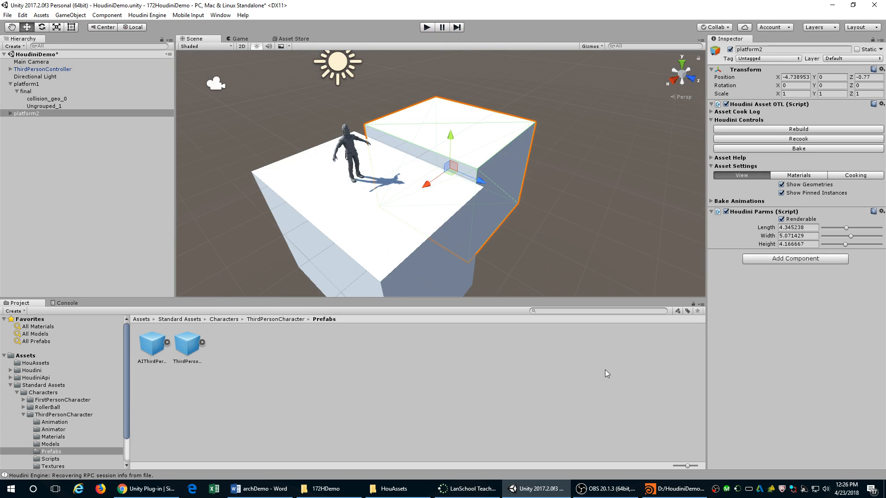